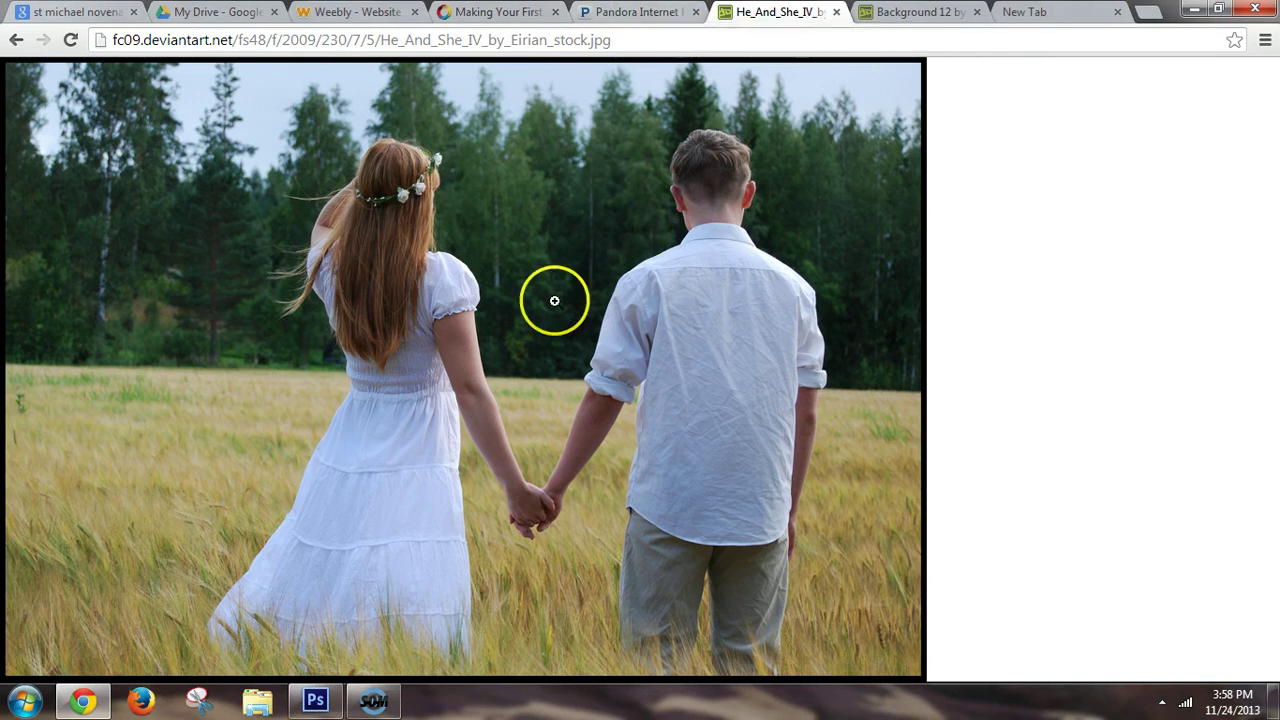
Step: View the railway track photo in Chrome, then bring up the finished Photoshop composite
click(910, 12)
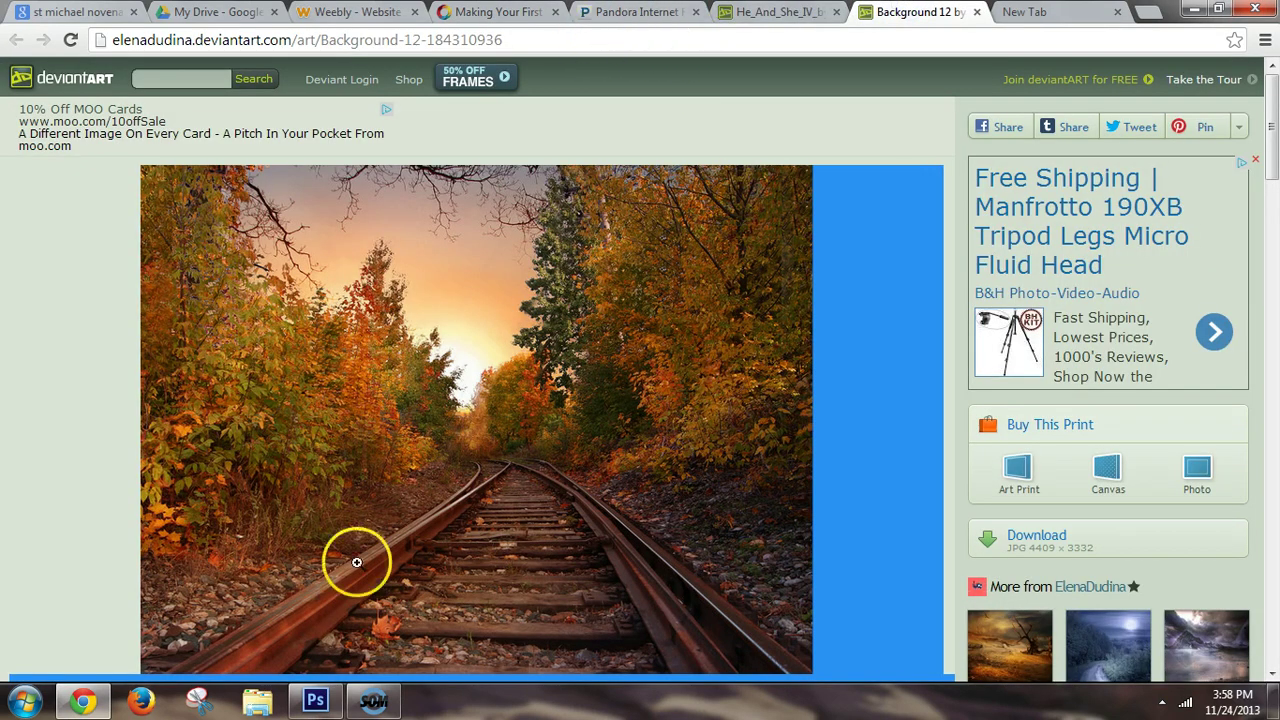
click(315, 700)
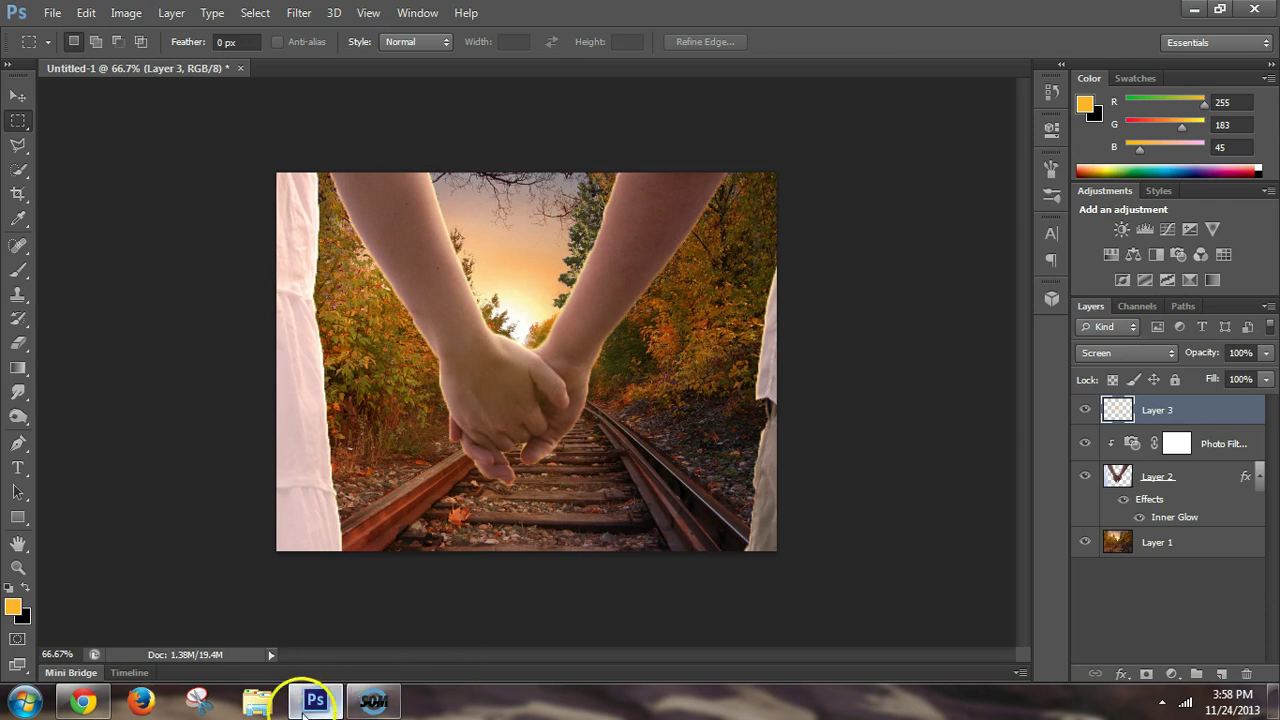
Step: Look over the psdbox tutorial's result image, then open the He_And_She_IV couple photo tab
click(82, 700)
click(498, 11)
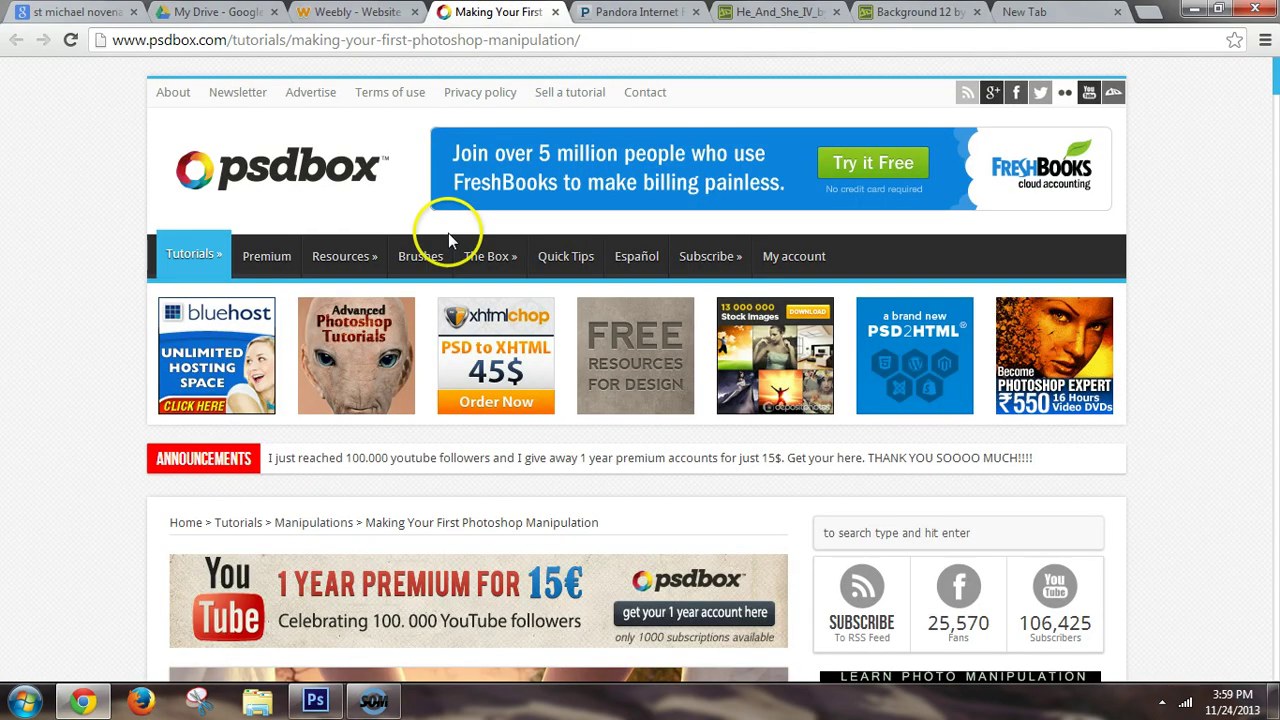
scroll(609, 355, down, 5)
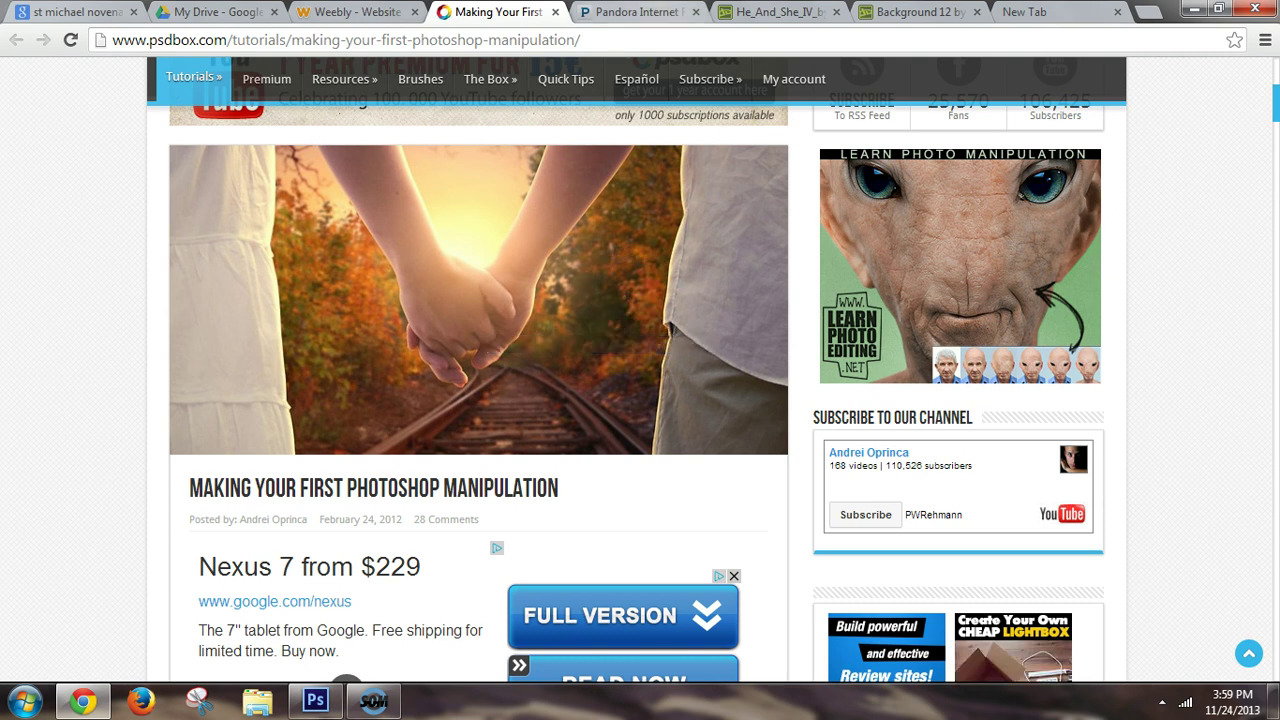
click(775, 12)
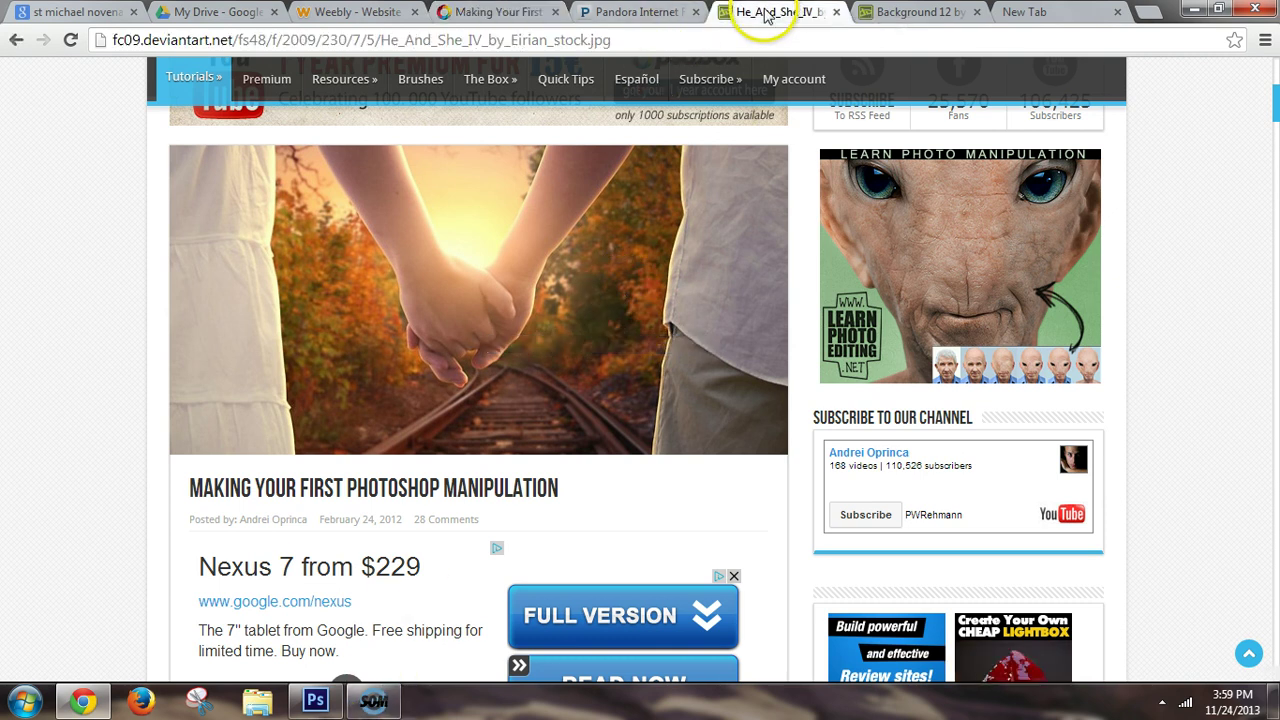
Step: Copy the couple photo from Chrome and paste it into a new Clipboard-preset document
right_click(516, 316)
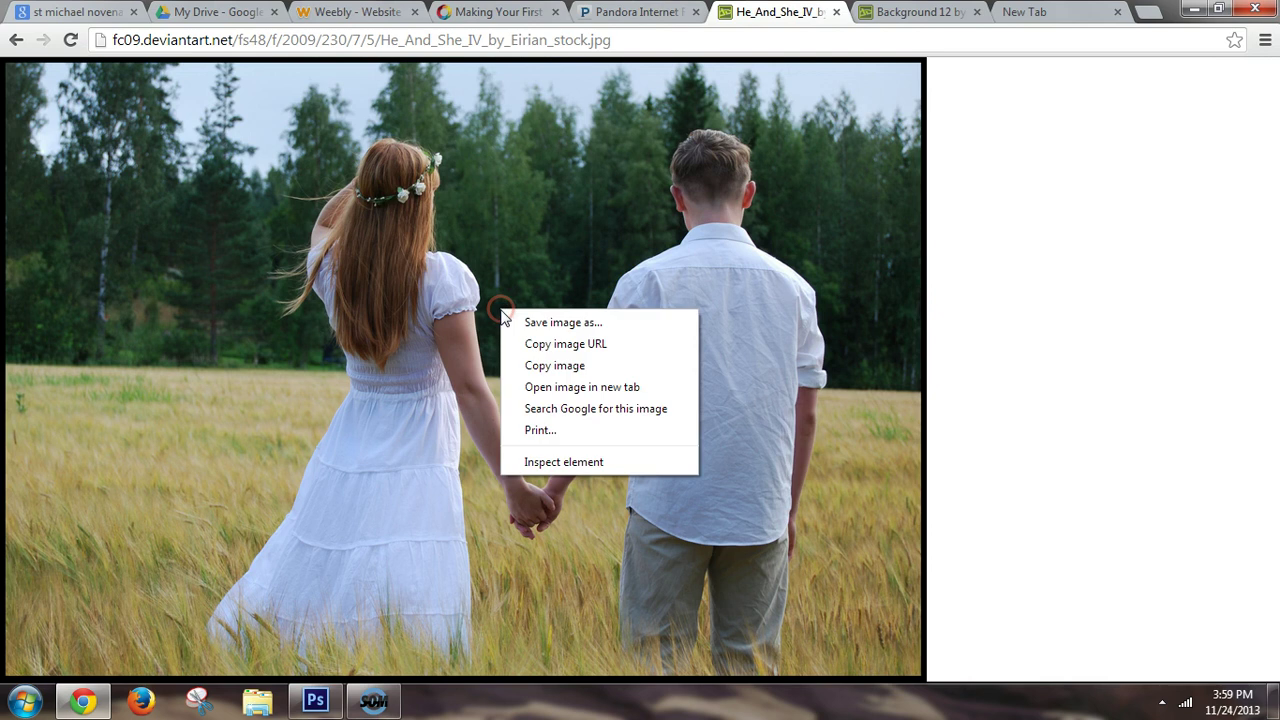
click(534, 372)
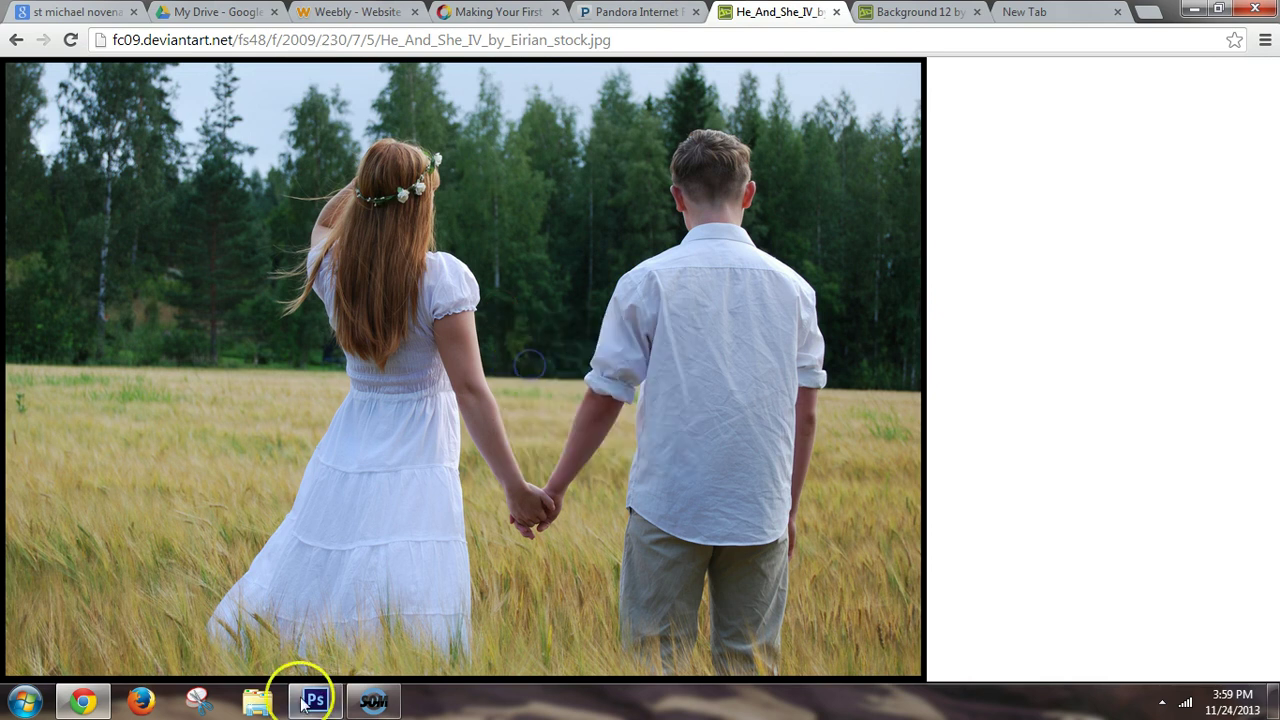
click(315, 700)
click(52, 12)
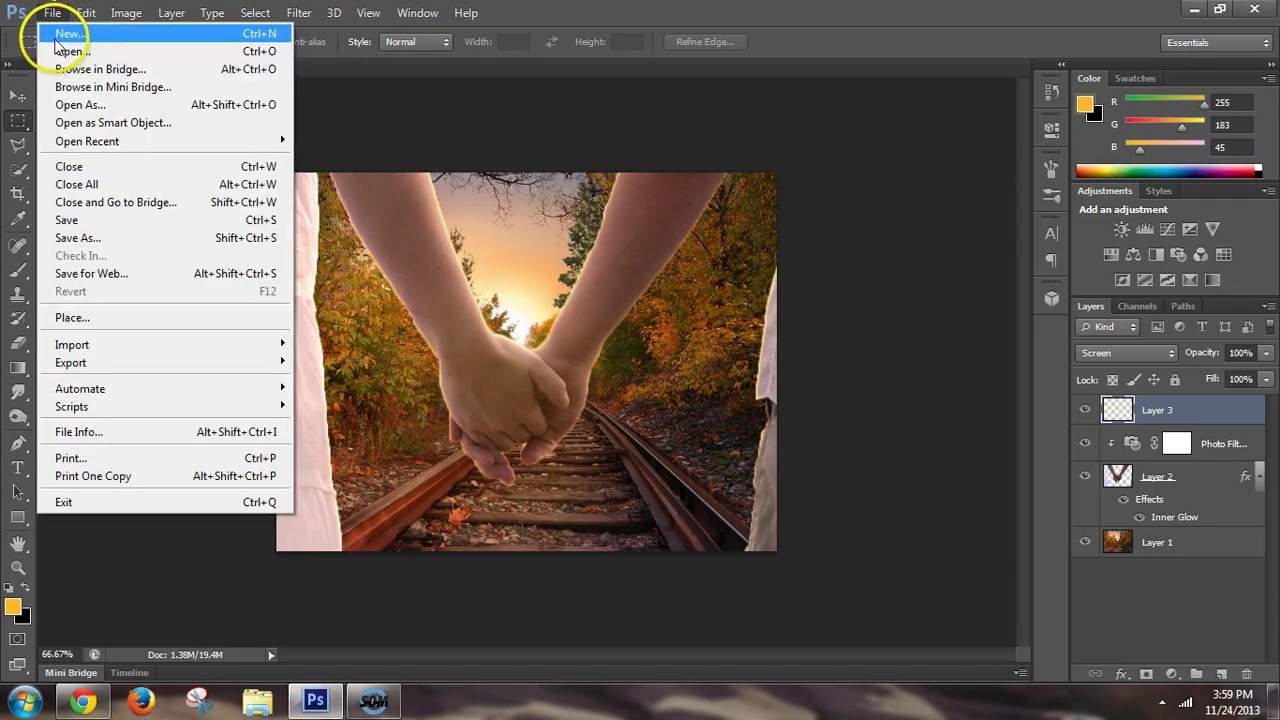
click(67, 34)
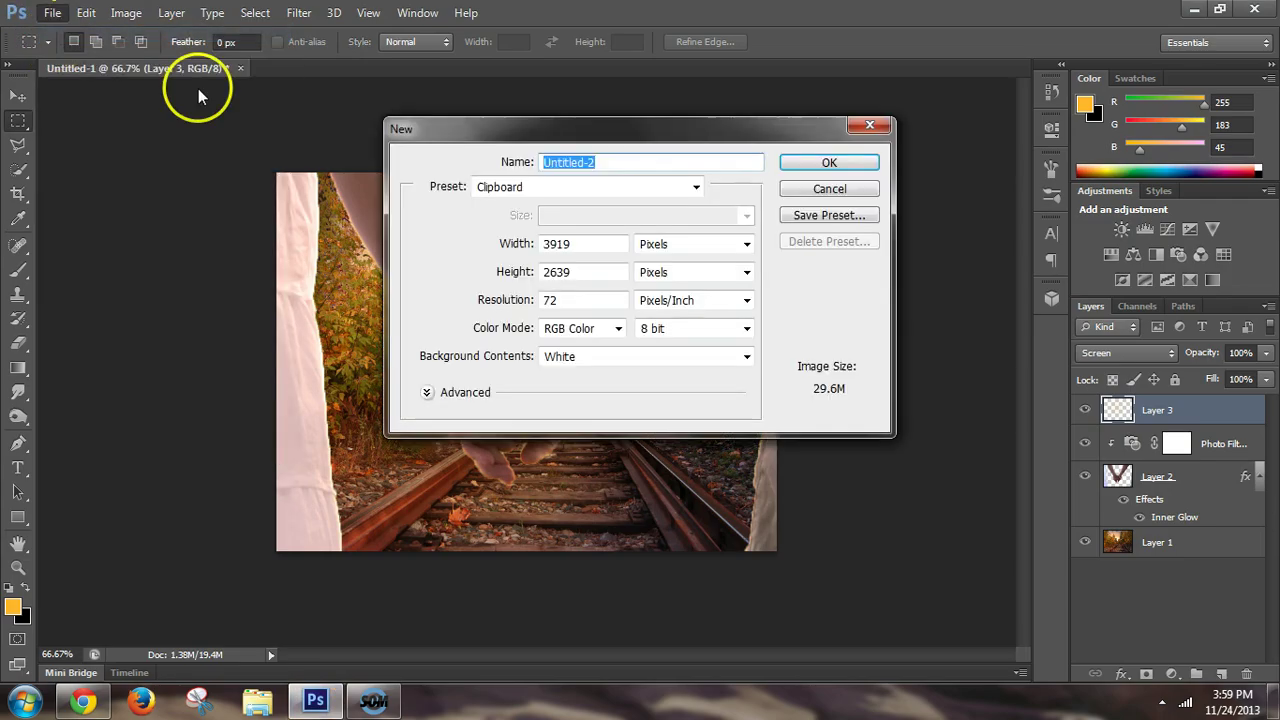
click(829, 162)
key(ctrl+v)
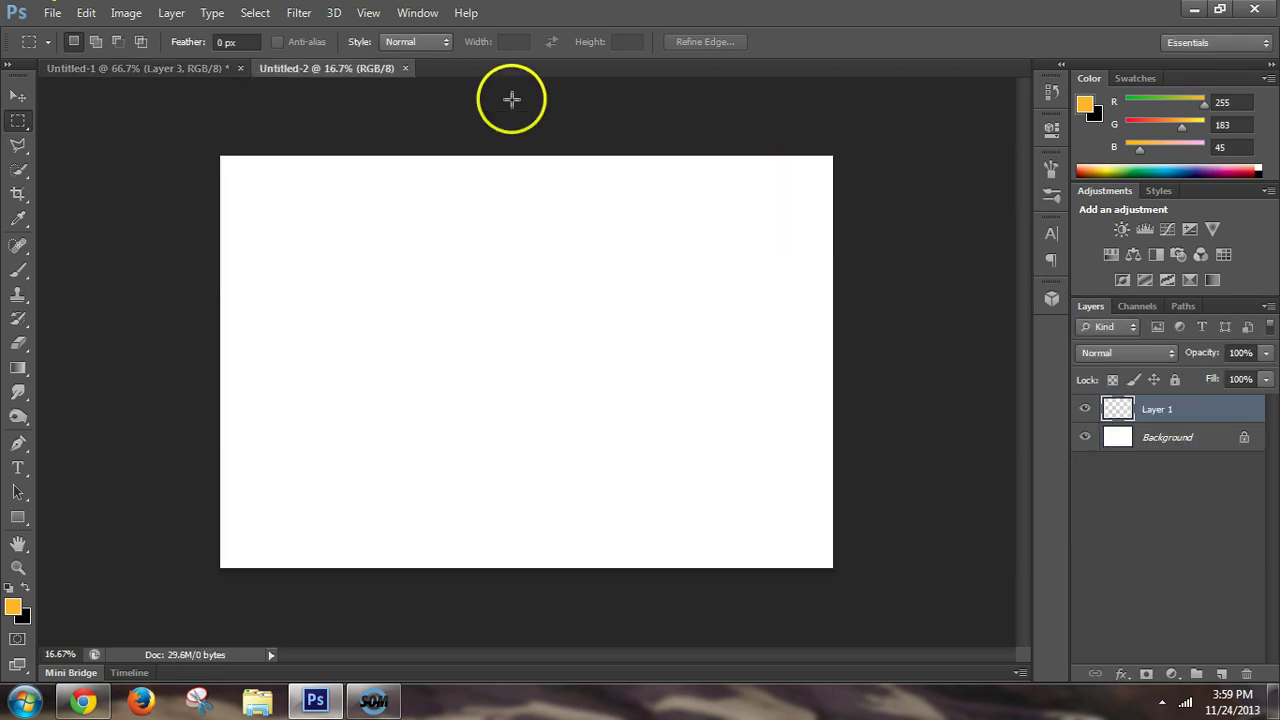
Step: Copy the autumn railway track image from its Chrome tab
click(84, 702)
click(912, 12)
right_click(508, 320)
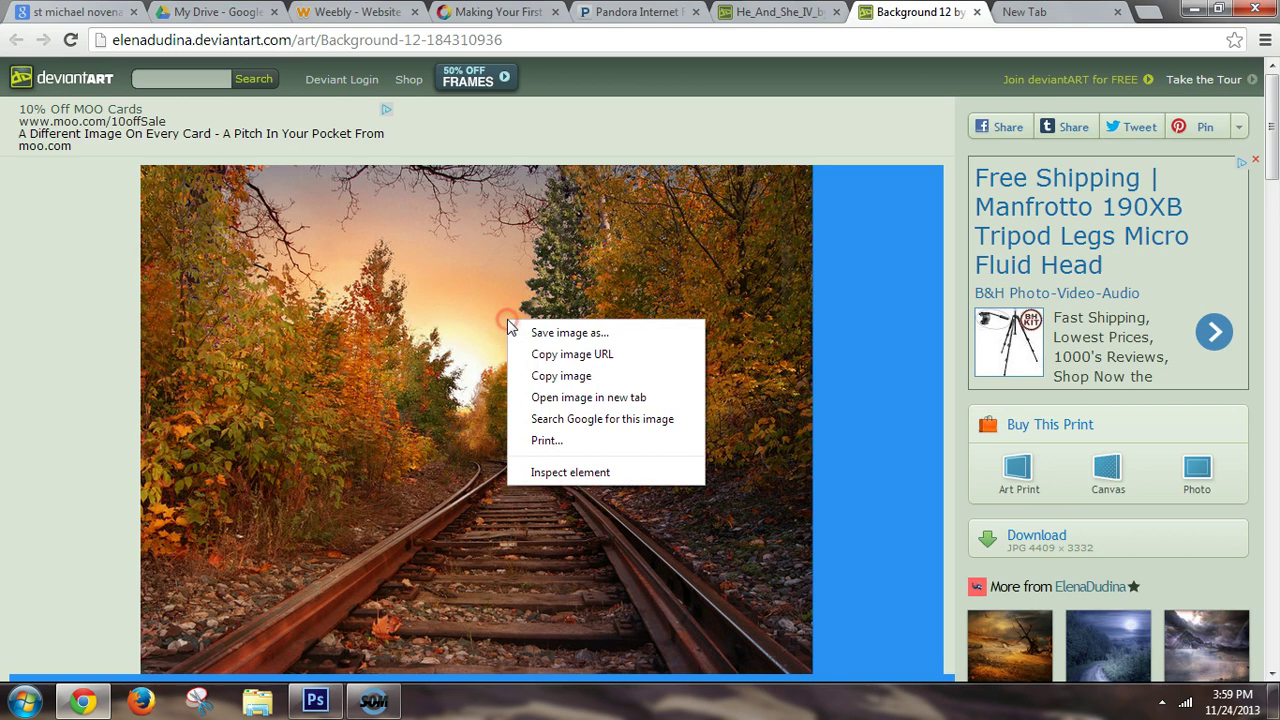
click(562, 376)
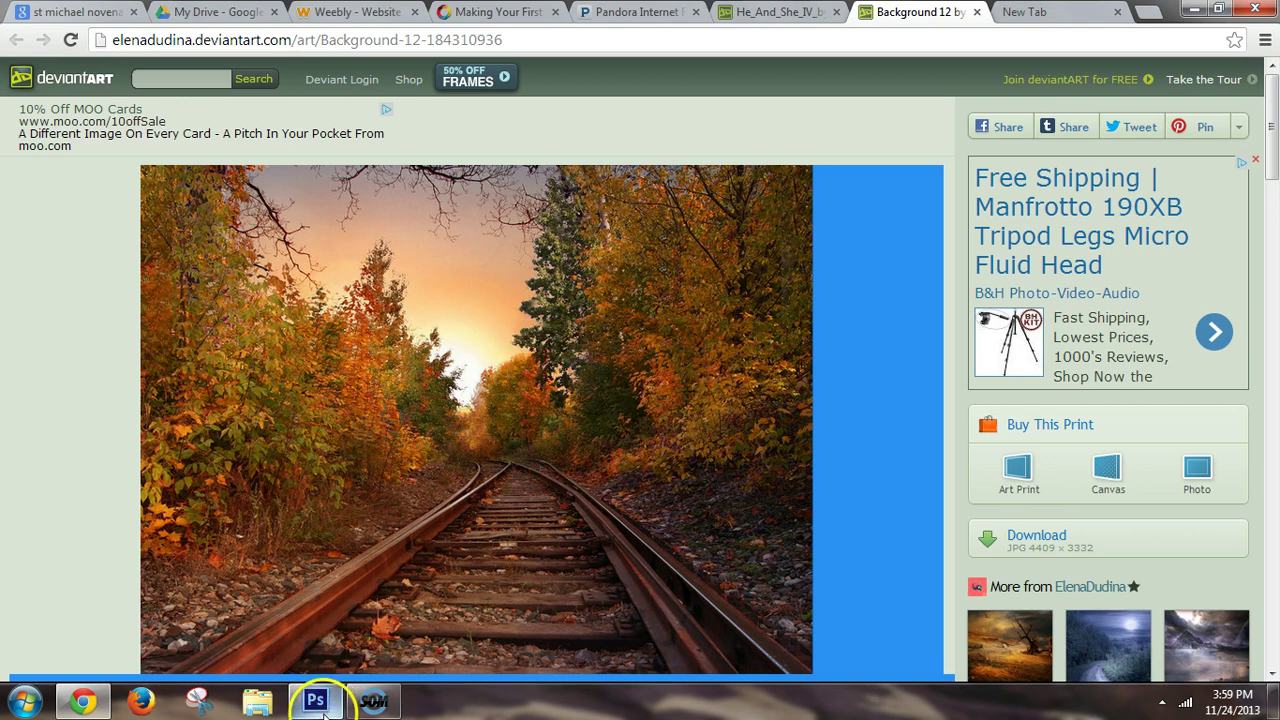
Step: Paste the railway image into a new Clipboard-preset document and select its white Background layer
click(316, 700)
click(53, 12)
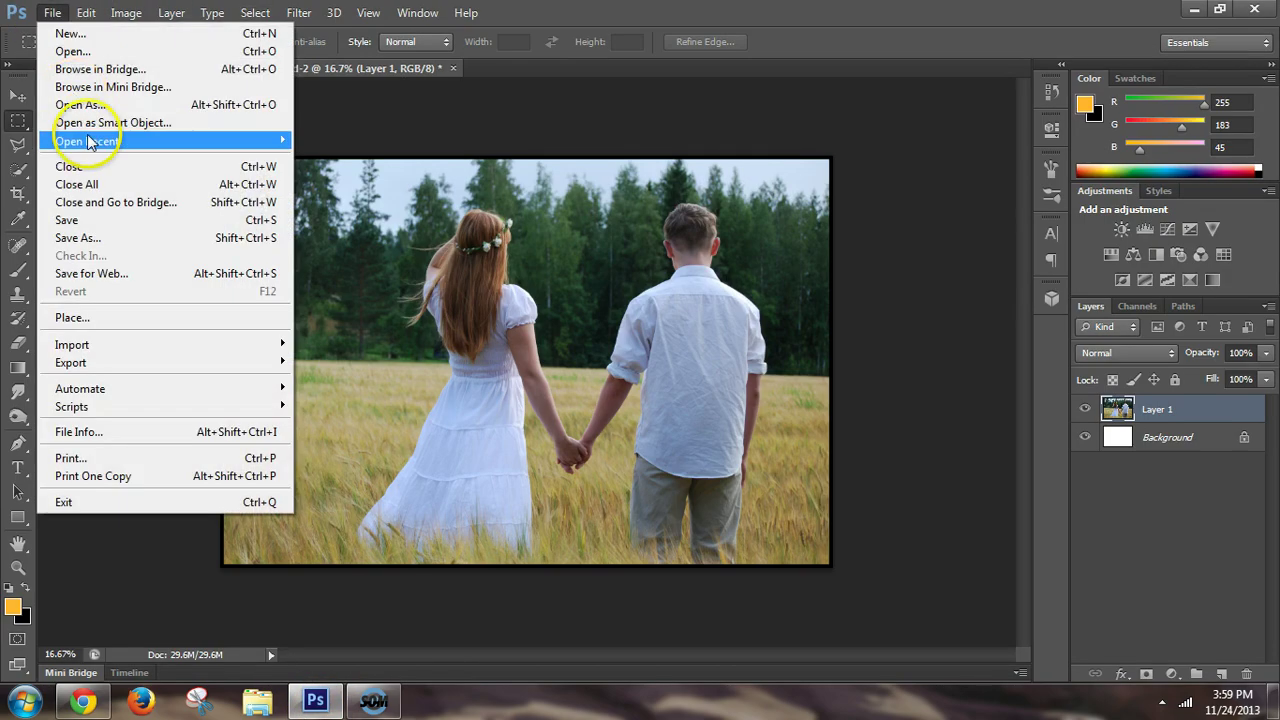
click(135, 38)
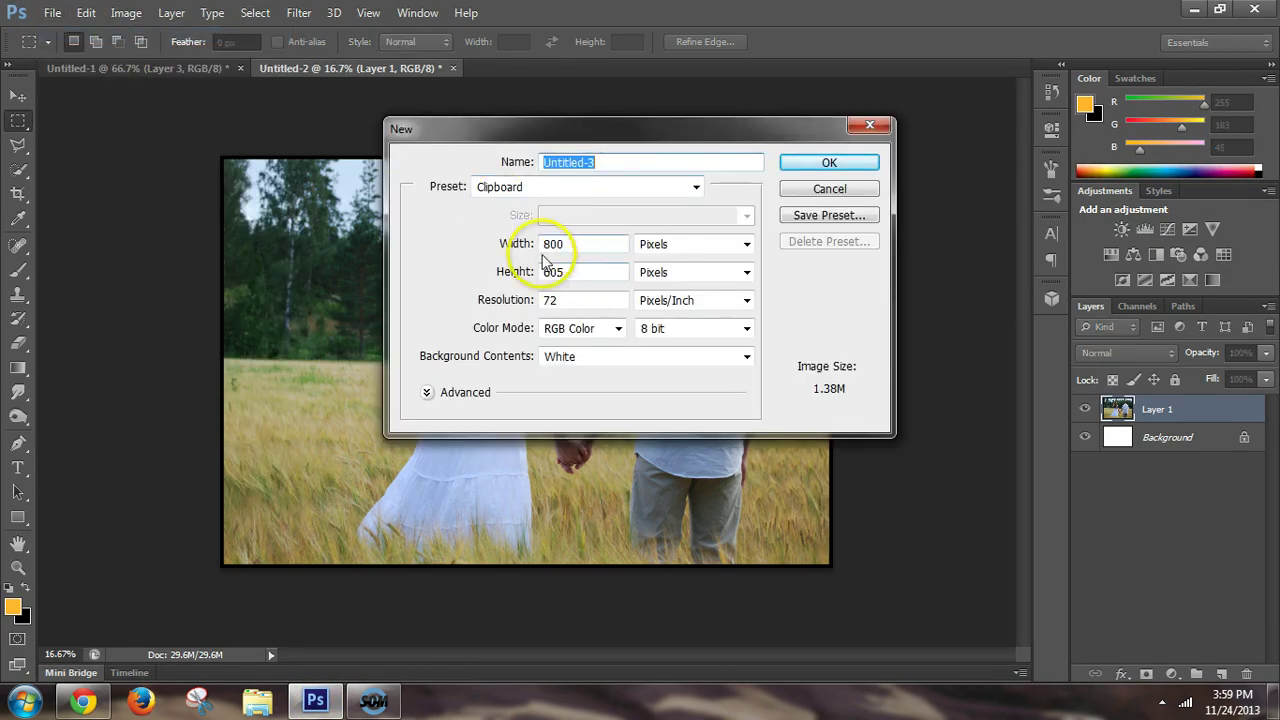
click(815, 168)
key(ctrl+v)
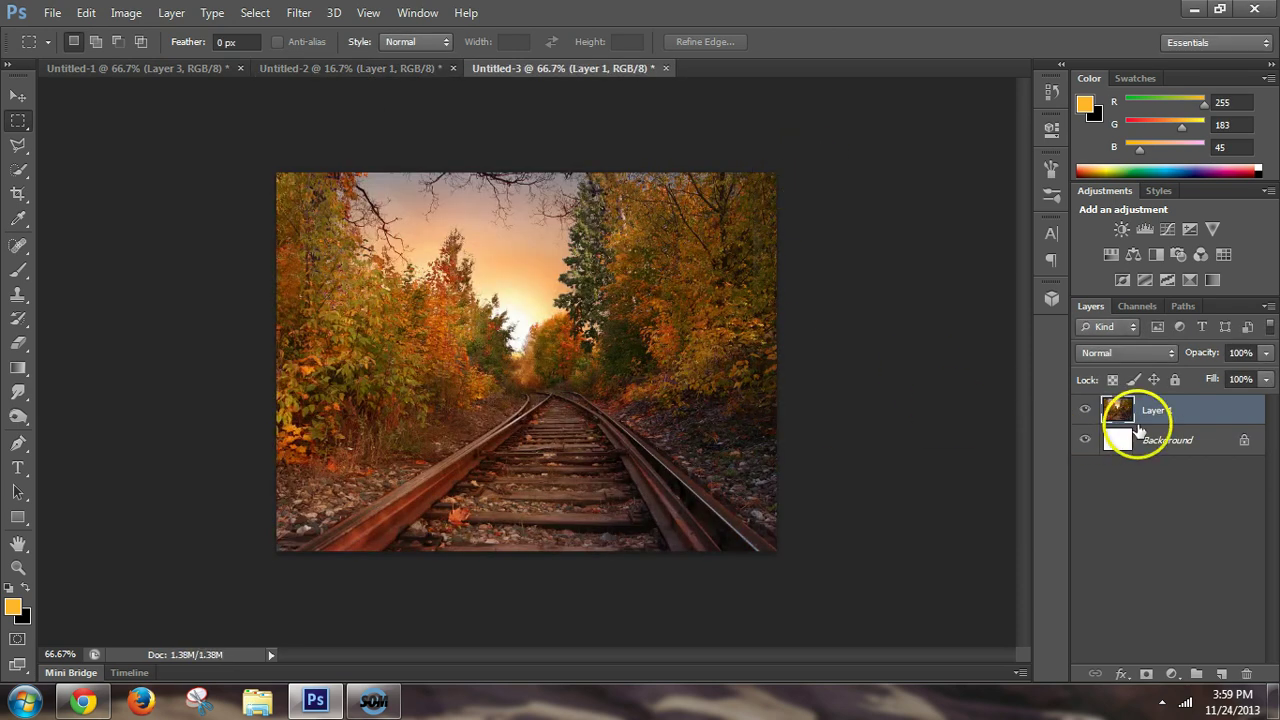
click(1166, 442)
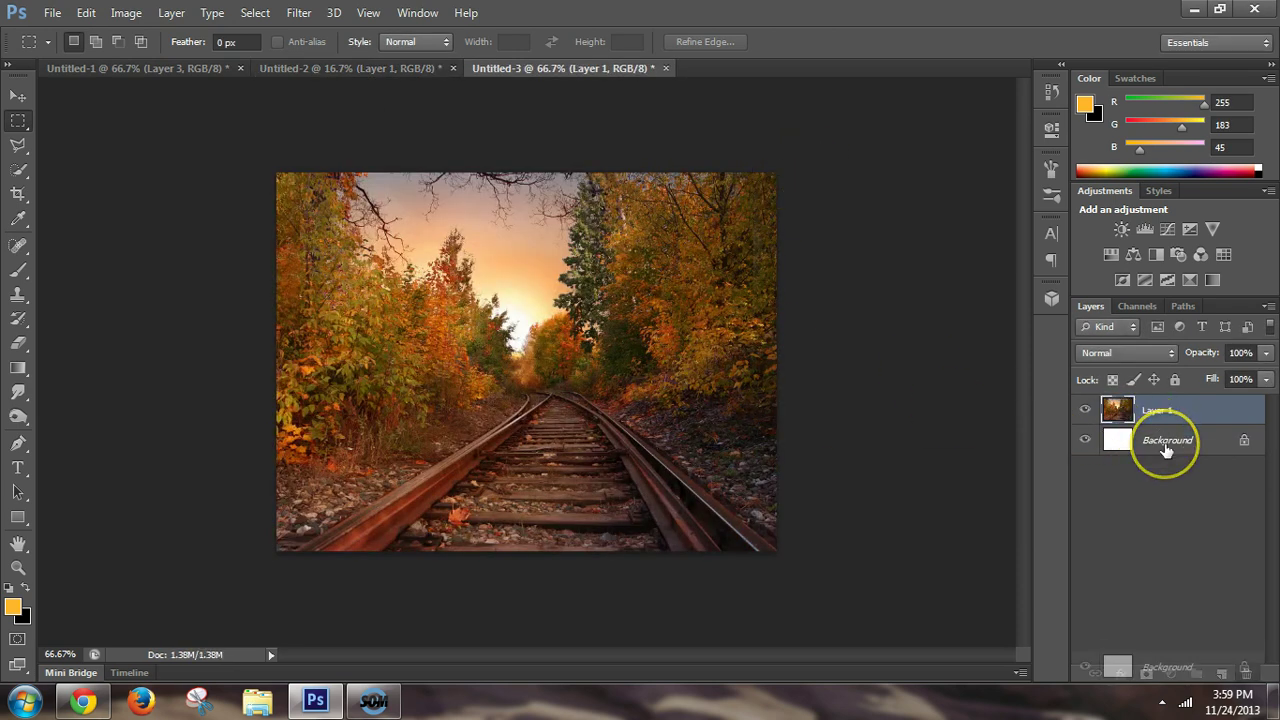
Step: Delete the railway document's white Background layer and return to the couple photo, panned to the hands
drag(1166, 442, 1247, 674)
click(350, 68)
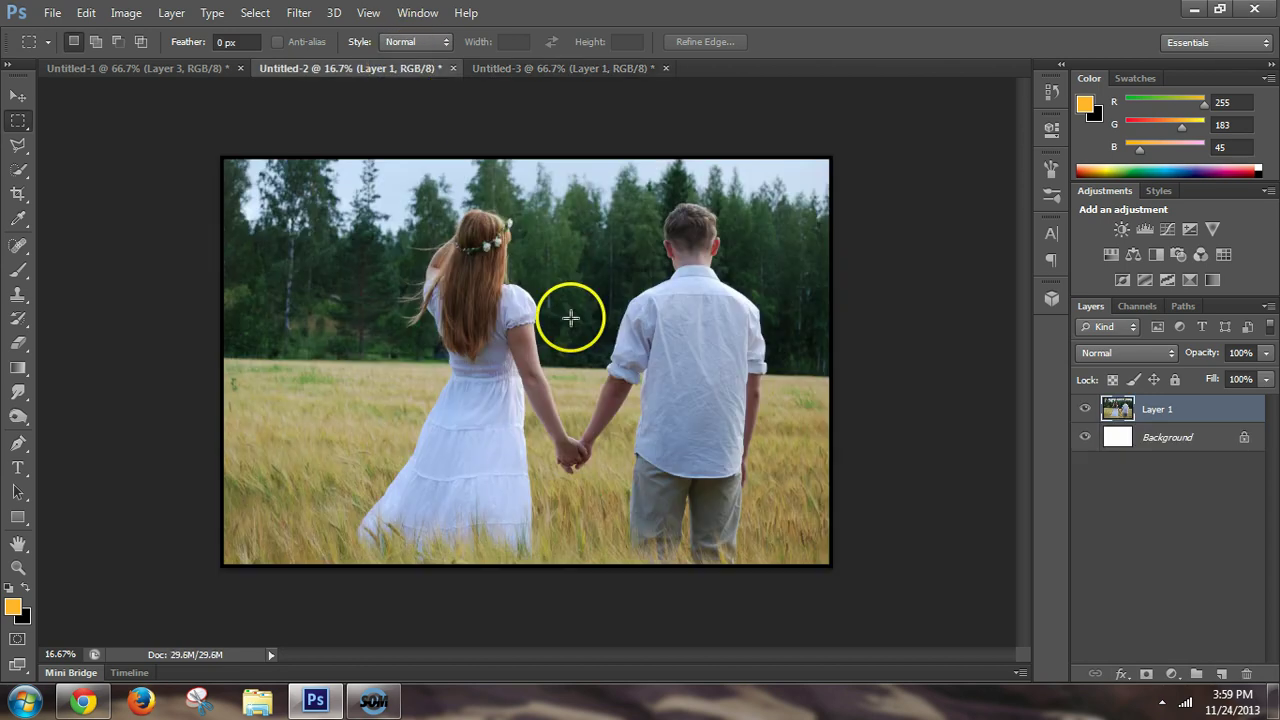
scroll(571, 318, up, 2)
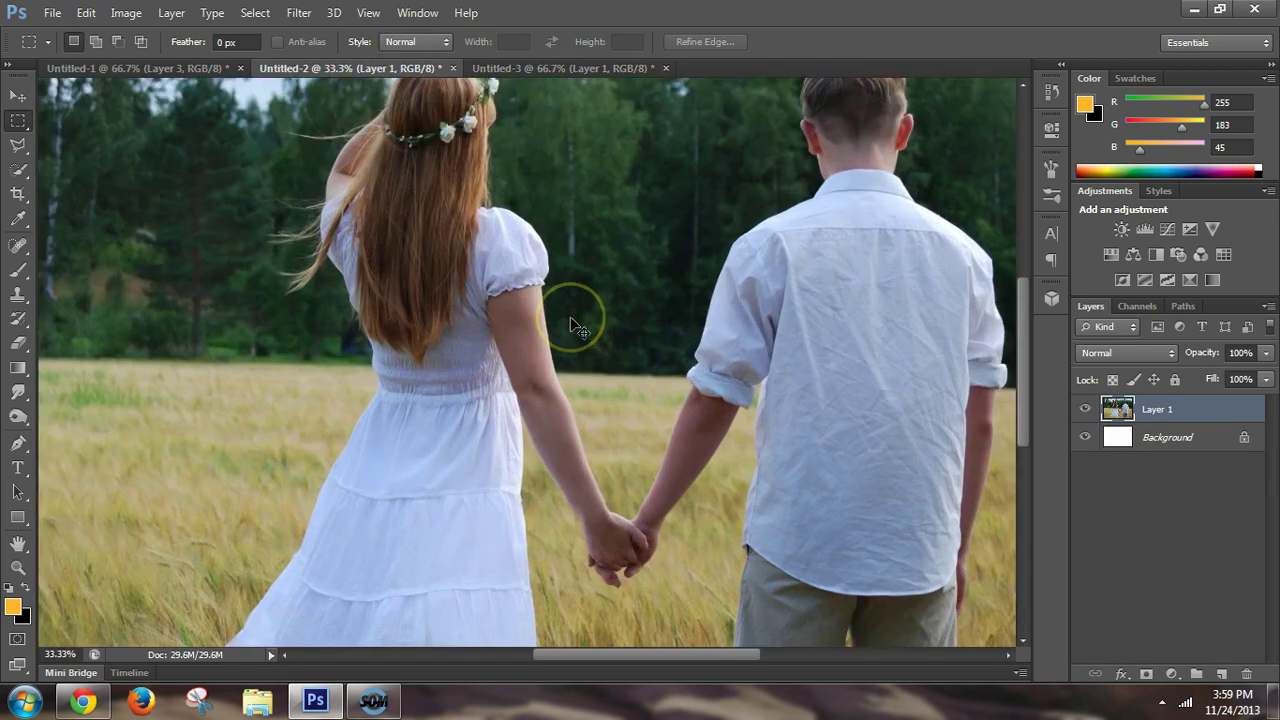
drag(571, 318, 539, 214)
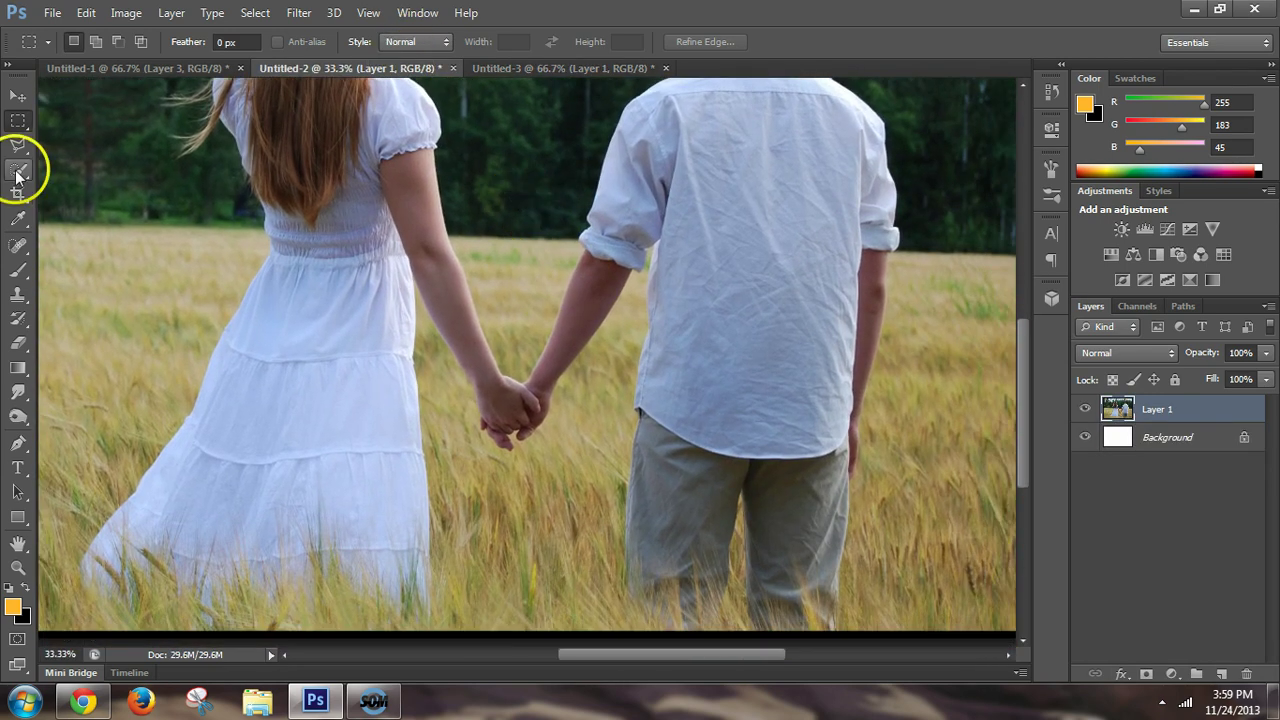
Step: With Quick Selection, select the man's shirt, the woman's arm, her dress and the shirt hem
click(18, 170)
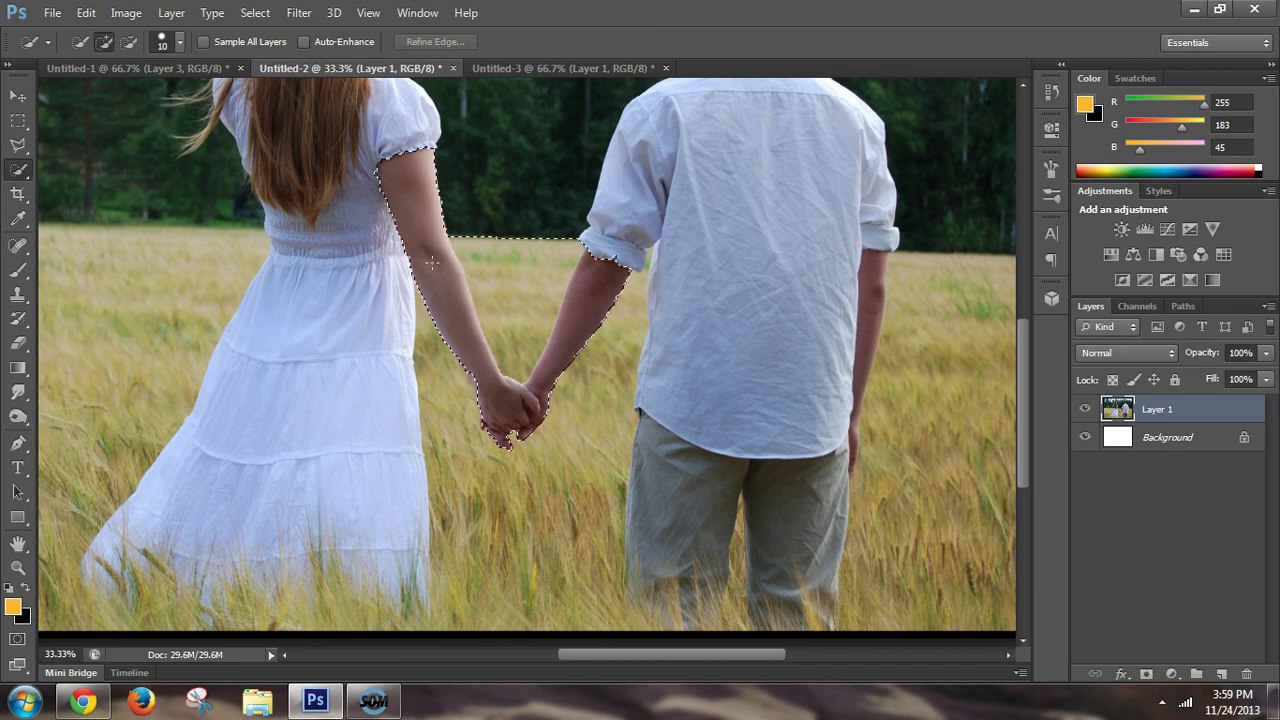
click(668, 238)
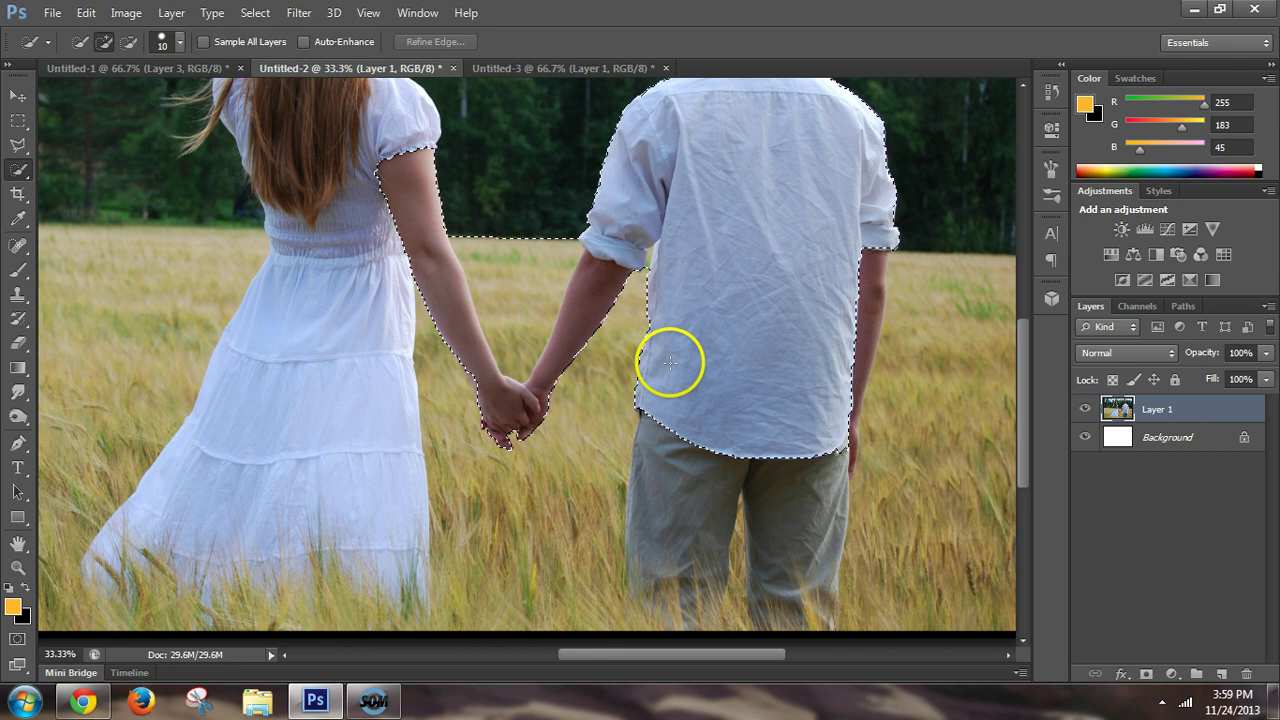
drag(392, 228, 395, 315)
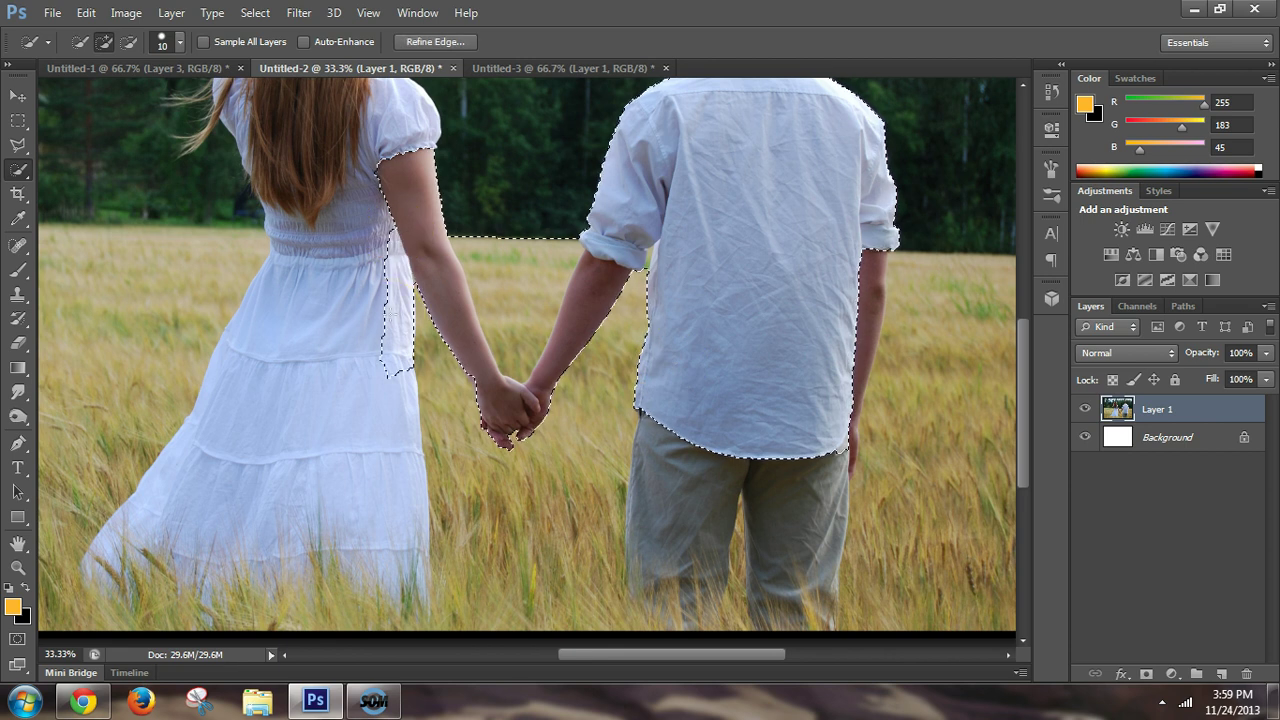
drag(395, 370, 400, 442)
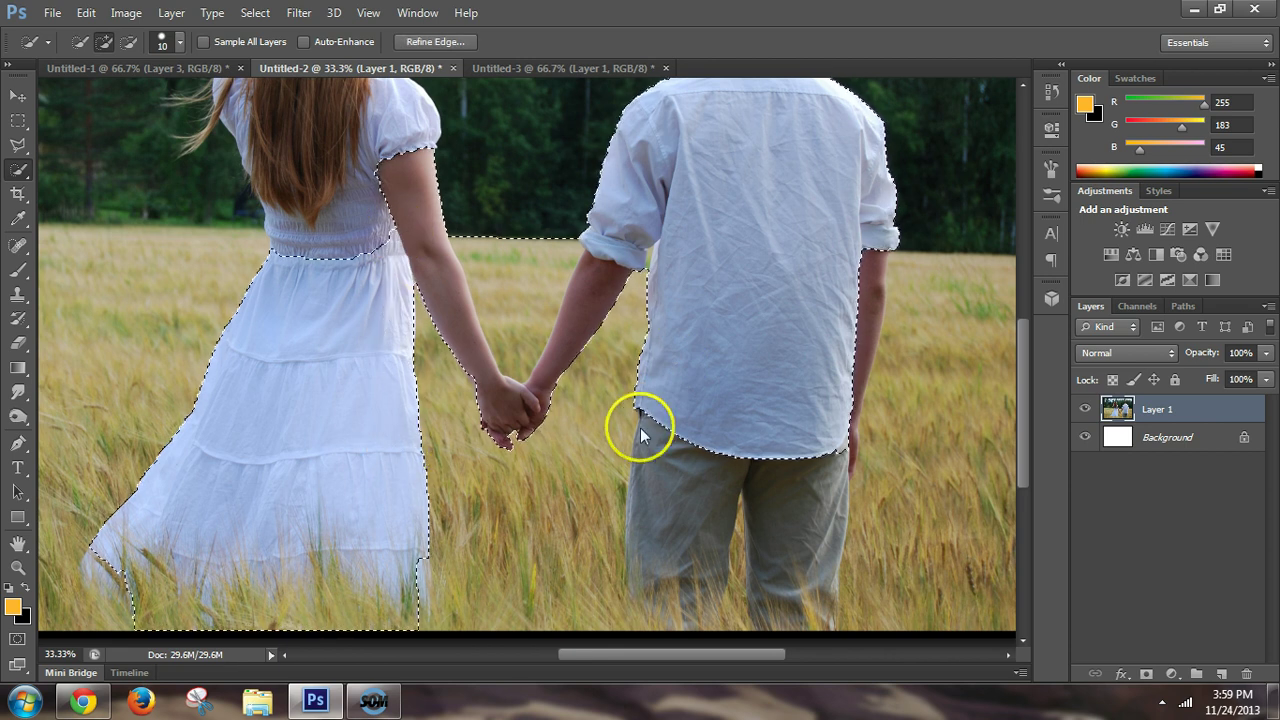
drag(643, 432, 640, 495)
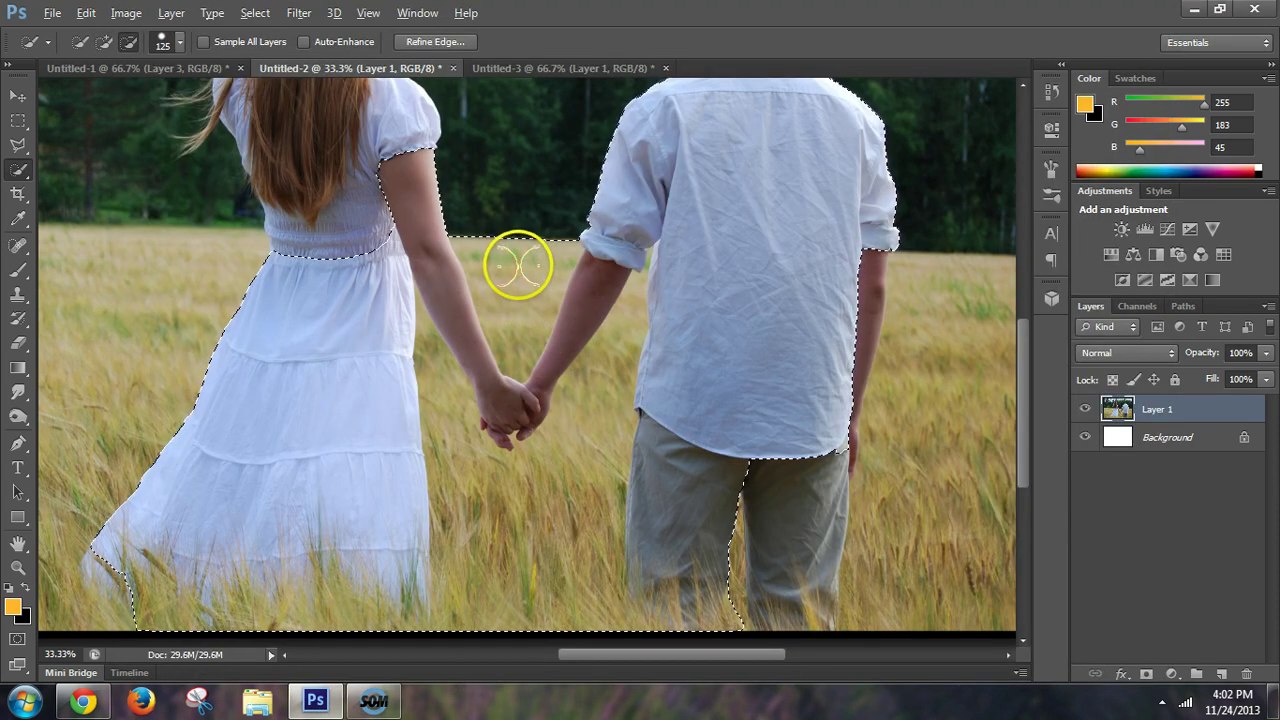
Step: Subtract the grass between the arms and below the hands, and refine the dress edges
drag(510, 260, 510, 300)
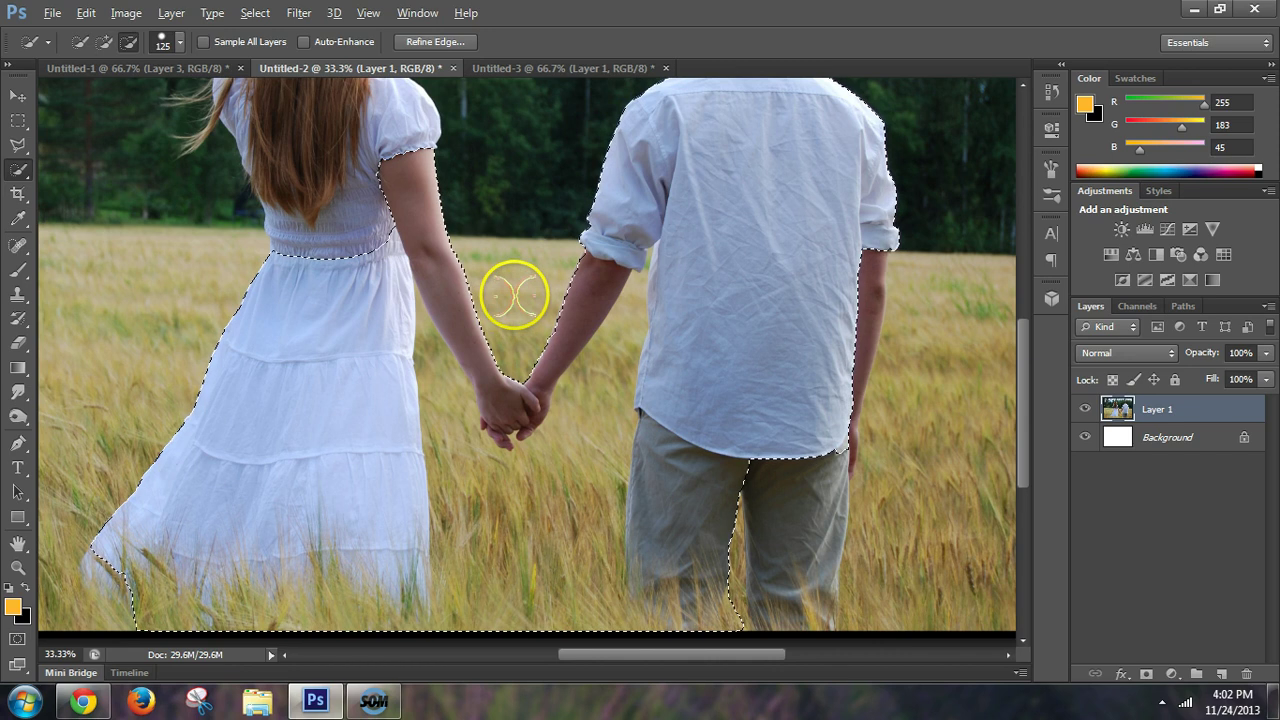
drag(600, 370, 522, 552)
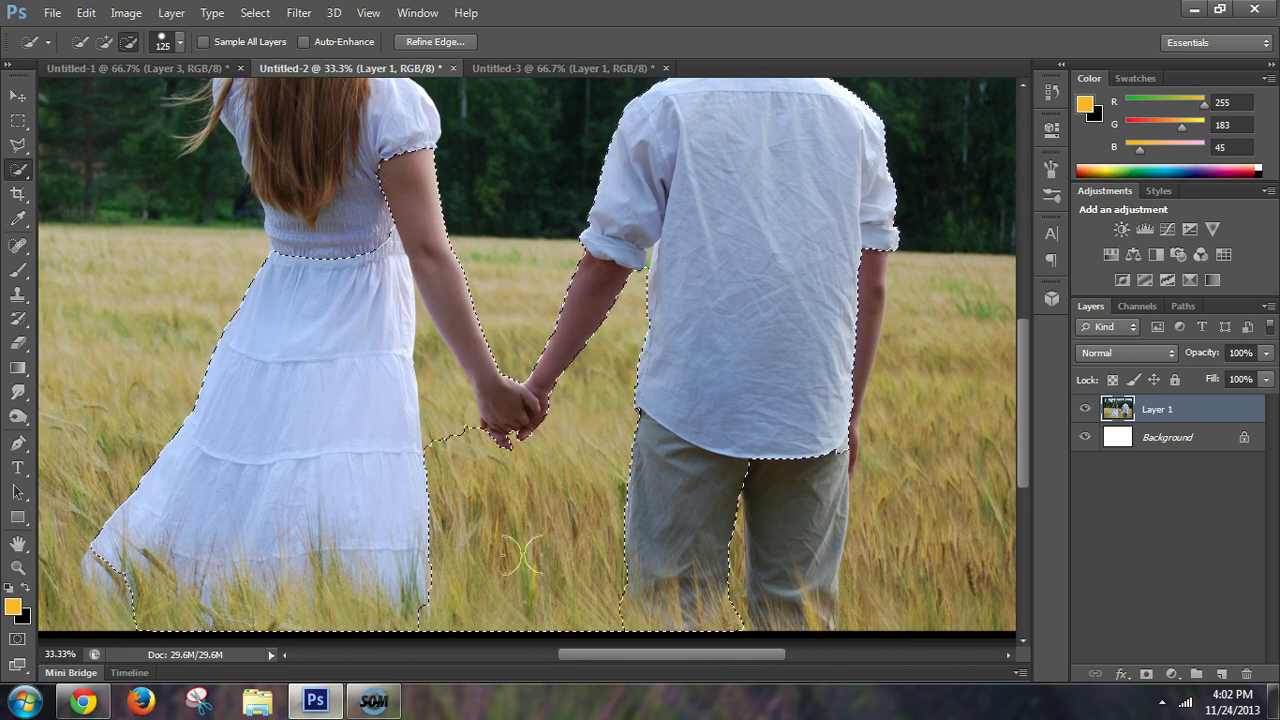
alt+click(408, 385)
drag(405, 378, 378, 358)
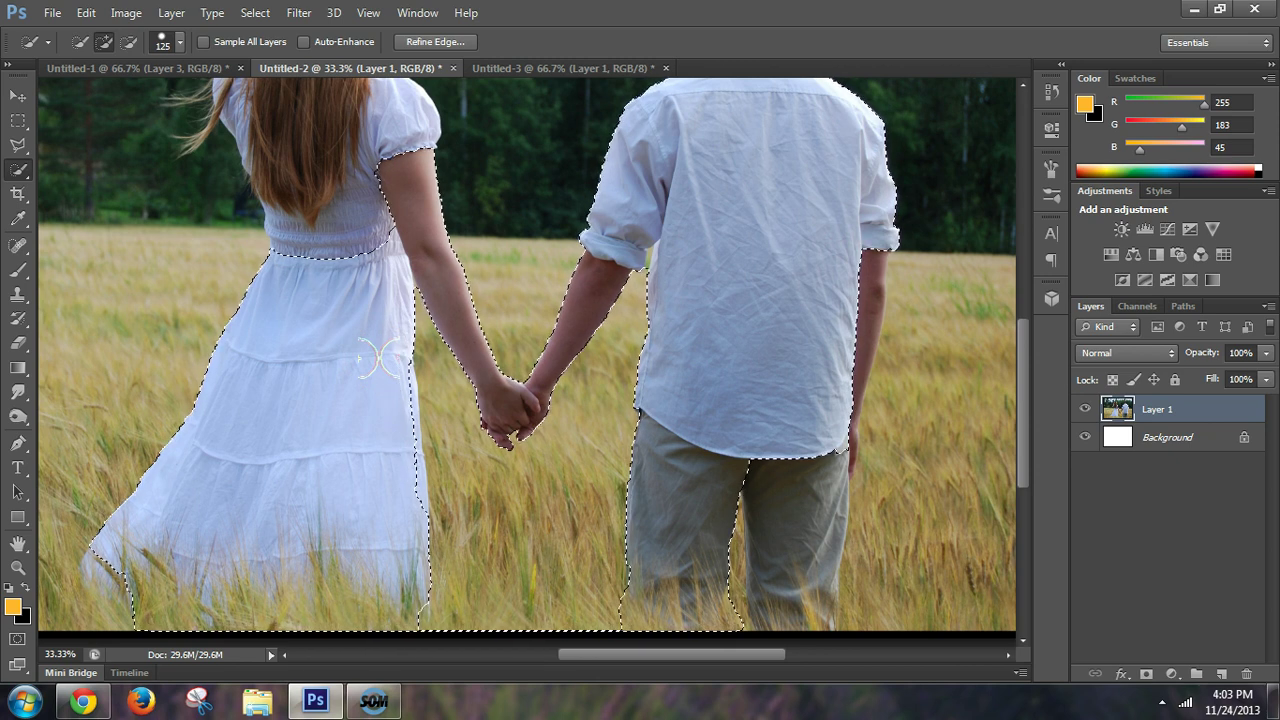
click(405, 490)
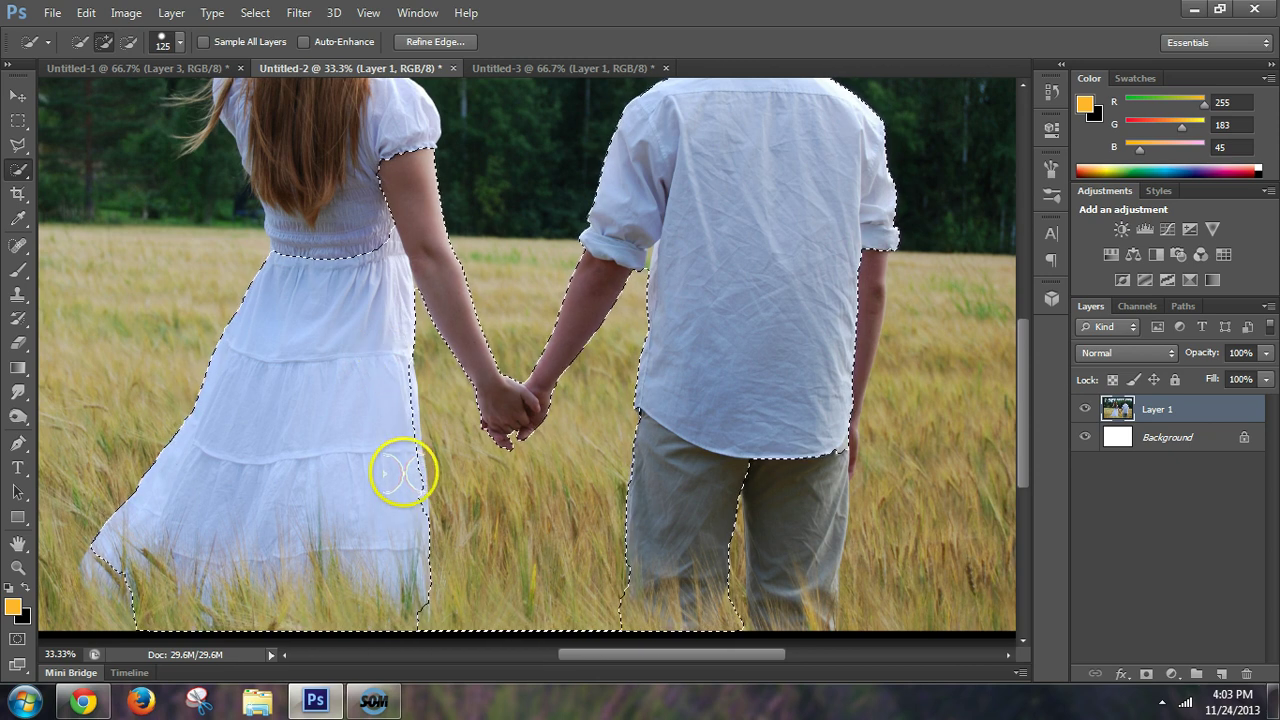
mouse_move(405, 490)
mouse_down()
mouse_move(395, 390)
mouse_move(405, 495)
mouse_up()
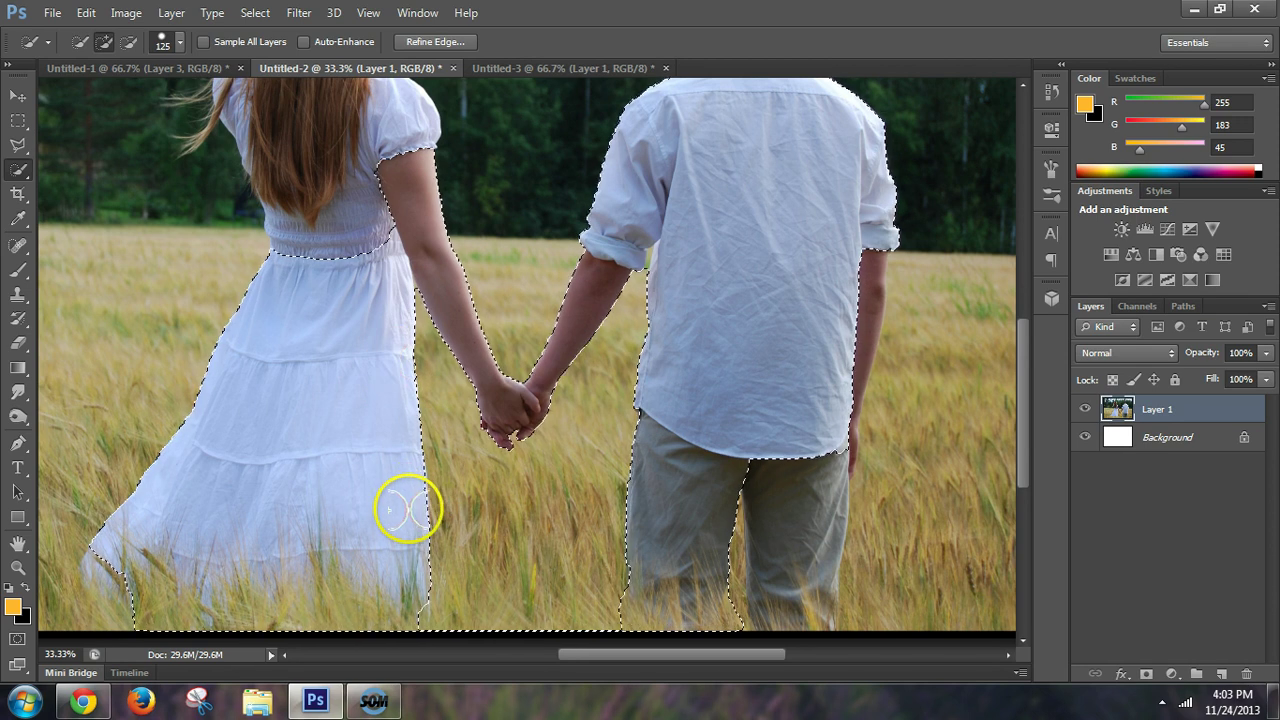
scroll(581, 307, up, 1)
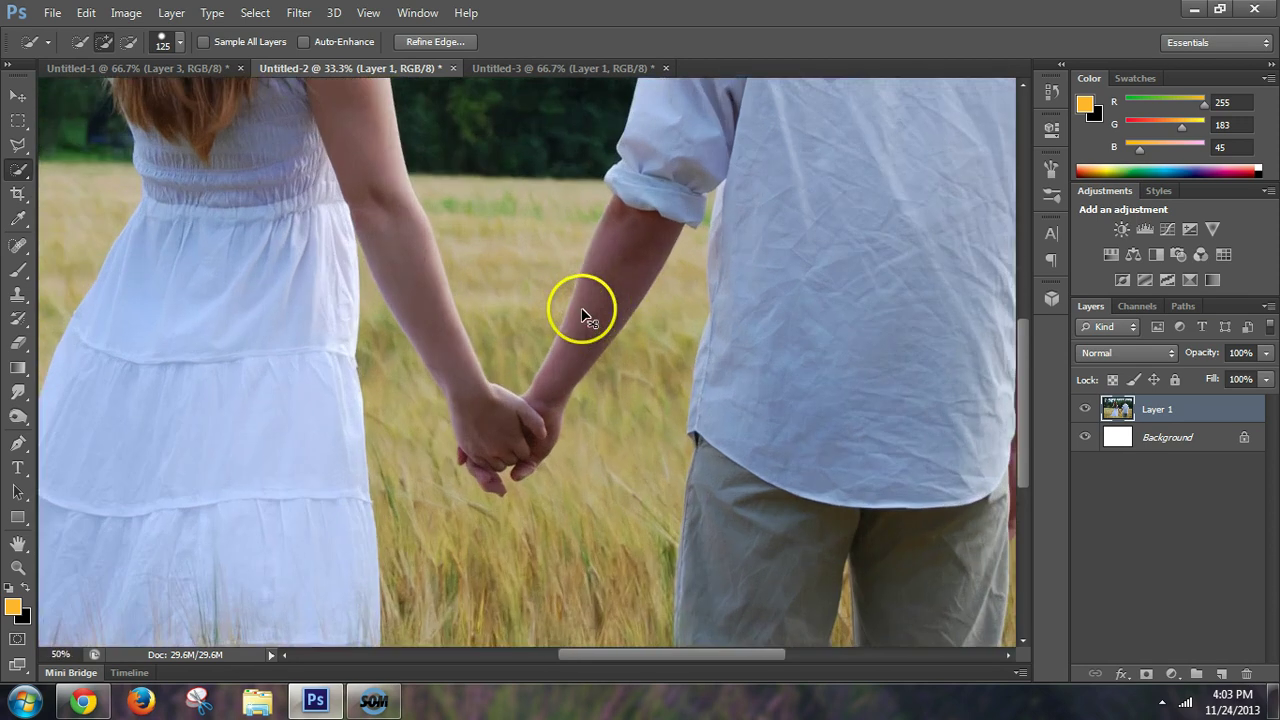
scroll(581, 307, up, 1)
scroll(581, 307, up, 1)
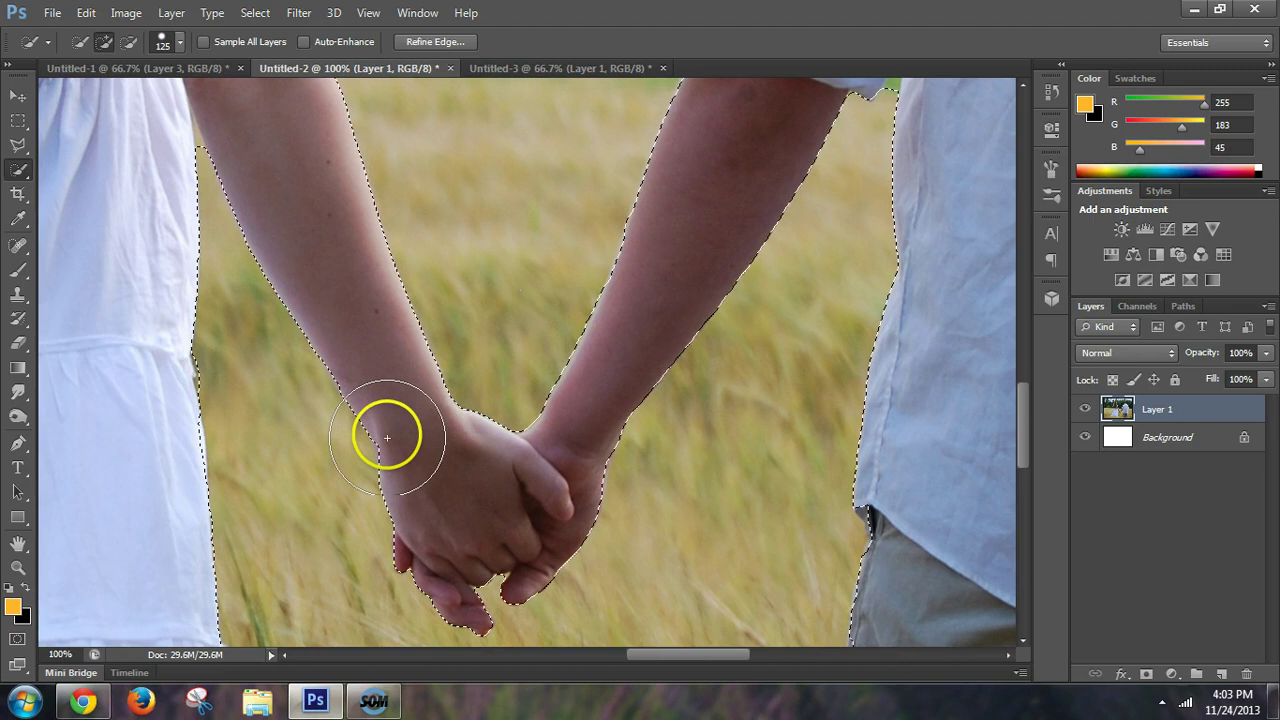
Step: Shrink the selection brush twice and subtract the grassy gap beside the man's sleeve cuff
mouse_move(724, 197)
mouse_down()
mouse_move(483, 380)
mouse_move(654, 271)
mouse_up()
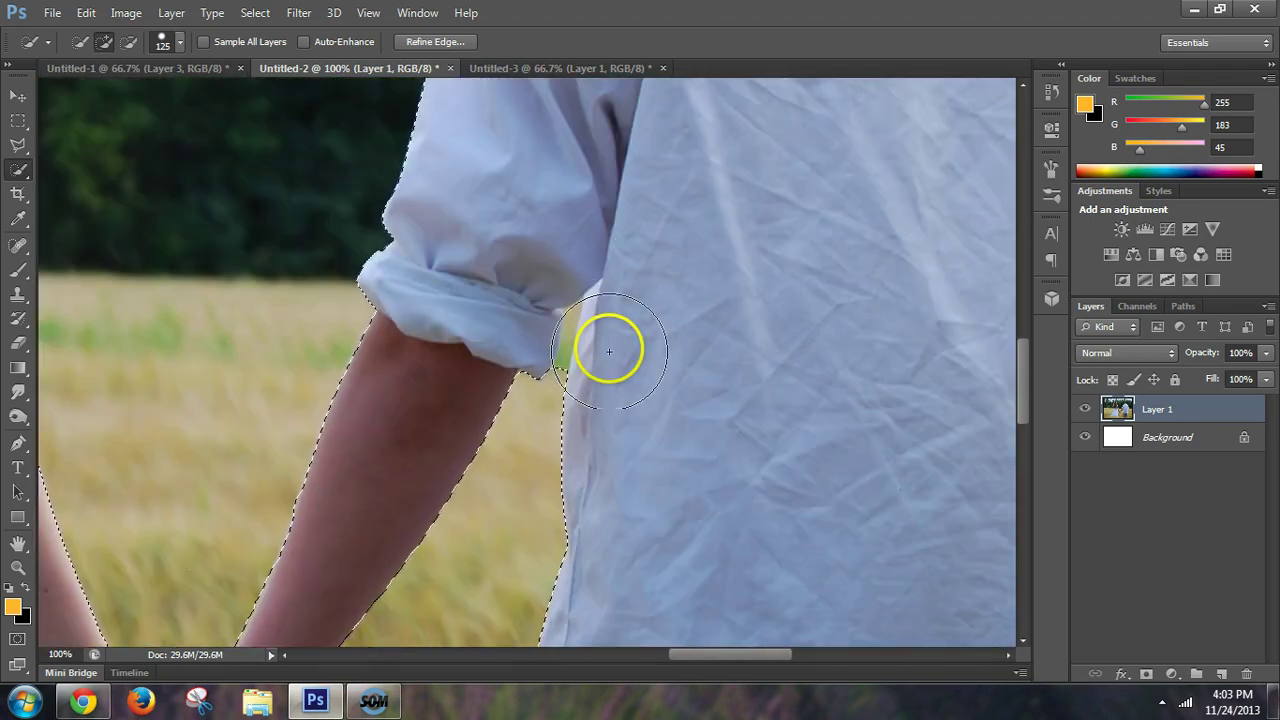
key(bracketleft)
key(bracketleft)
key(bracketleft)
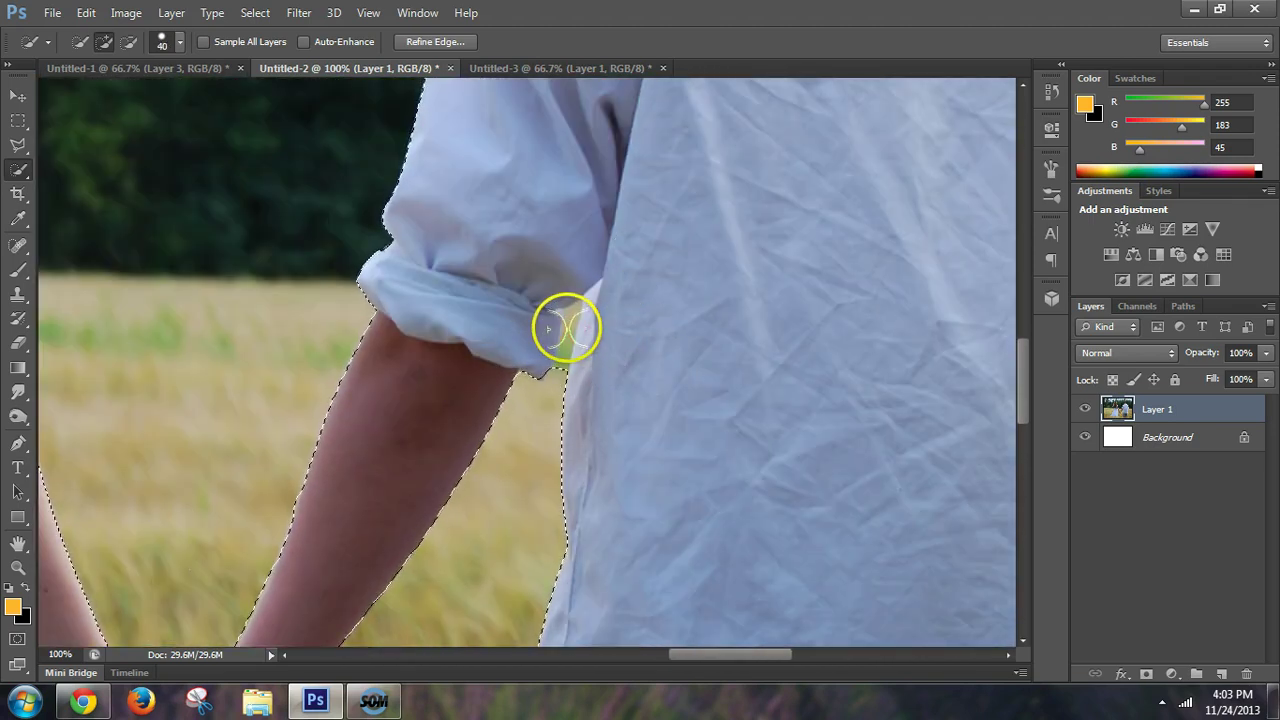
key(bracketleft)
key(bracketleft)
key(bracketleft)
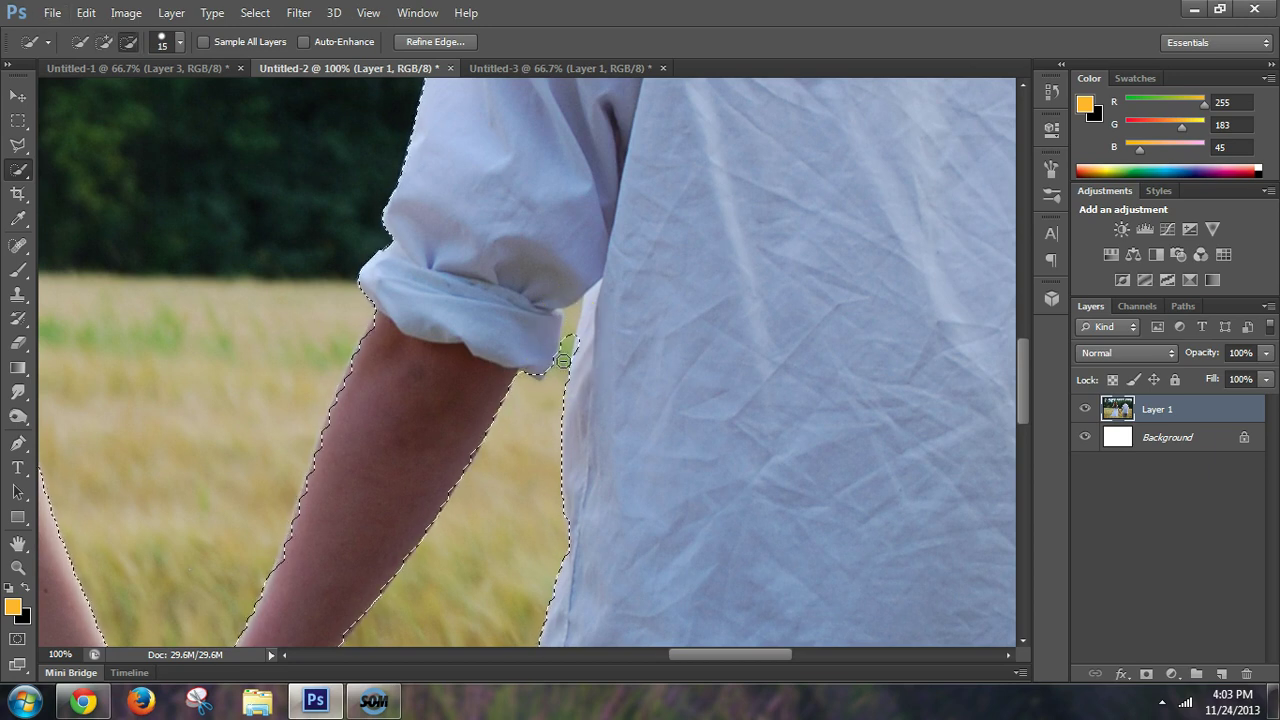
alt+click(570, 321)
scroll(600, 370, down, 1)
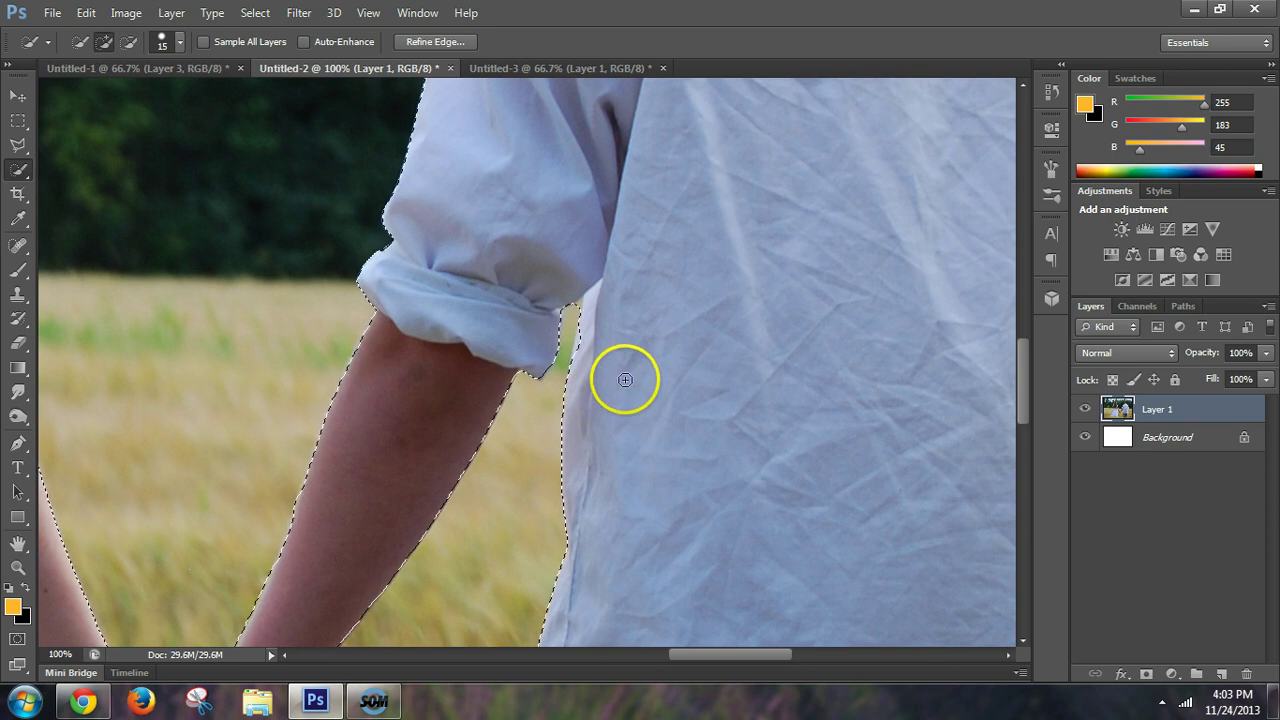
scroll(628, 385, down, 1)
scroll(628, 385, down, 1)
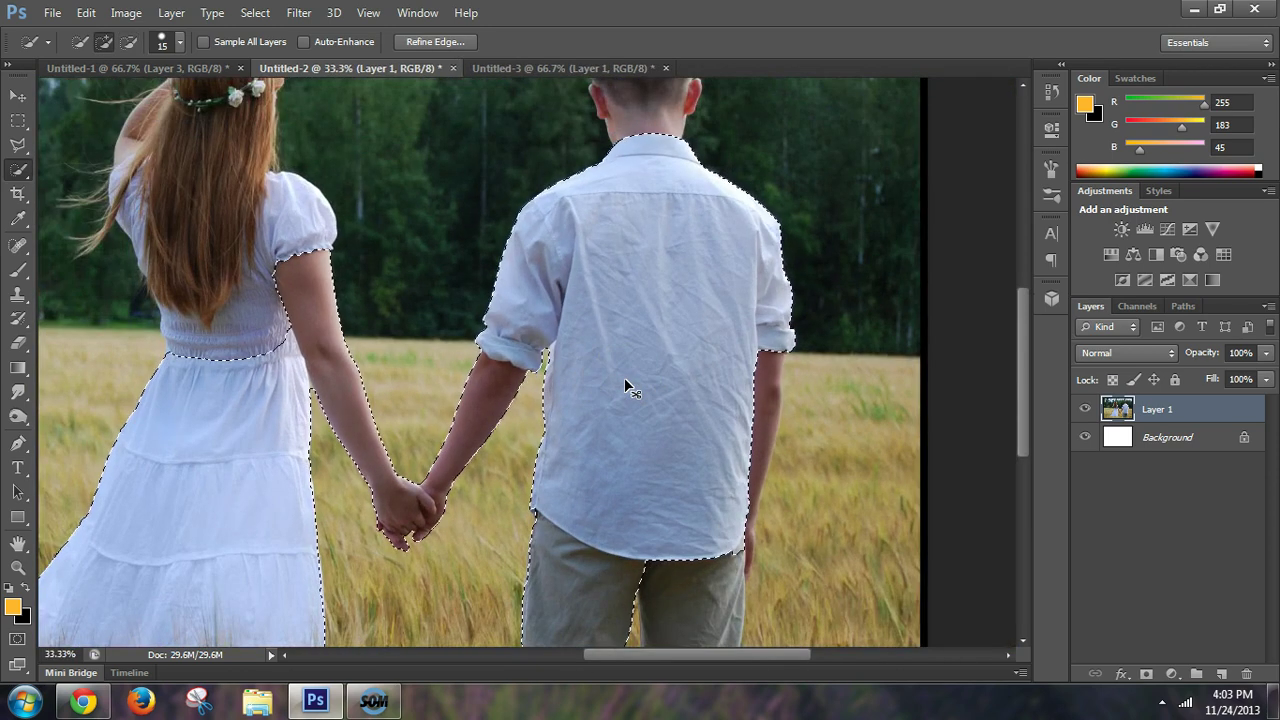
Step: Paste the selected couple as a new layer in the railway document and nudge it up
click(513, 68)
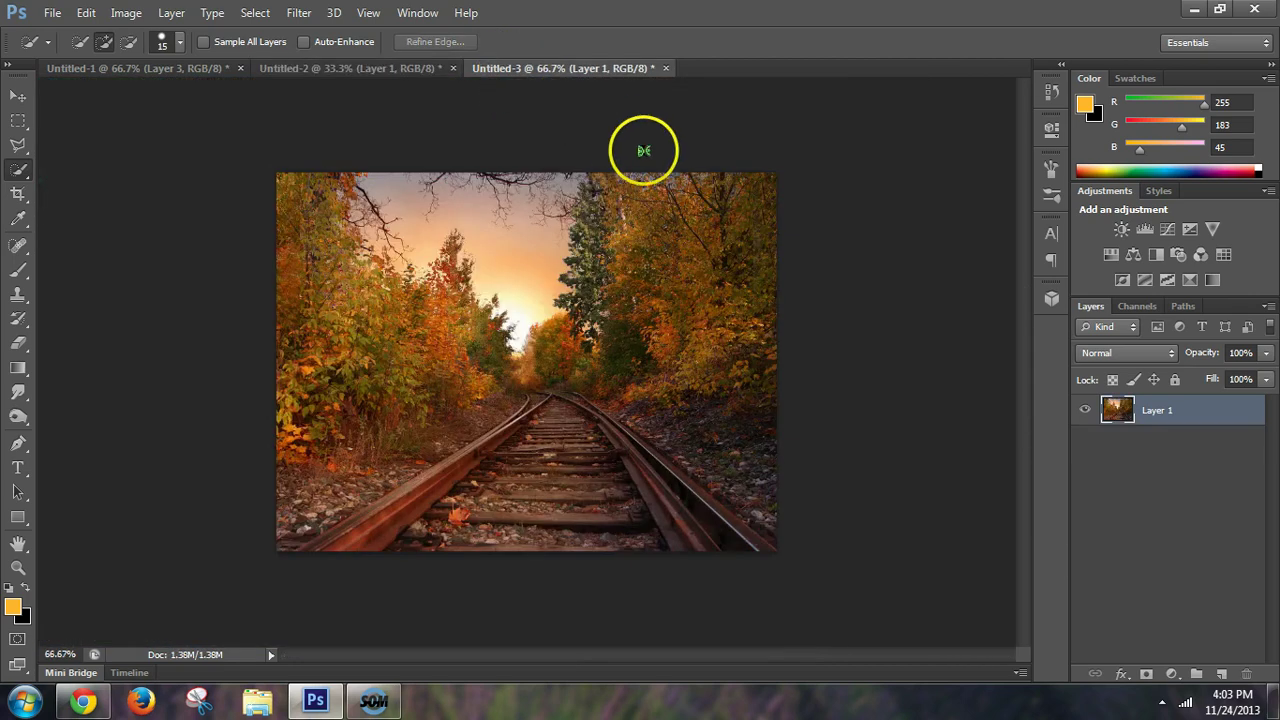
key(ctrl+shift+alt+n)
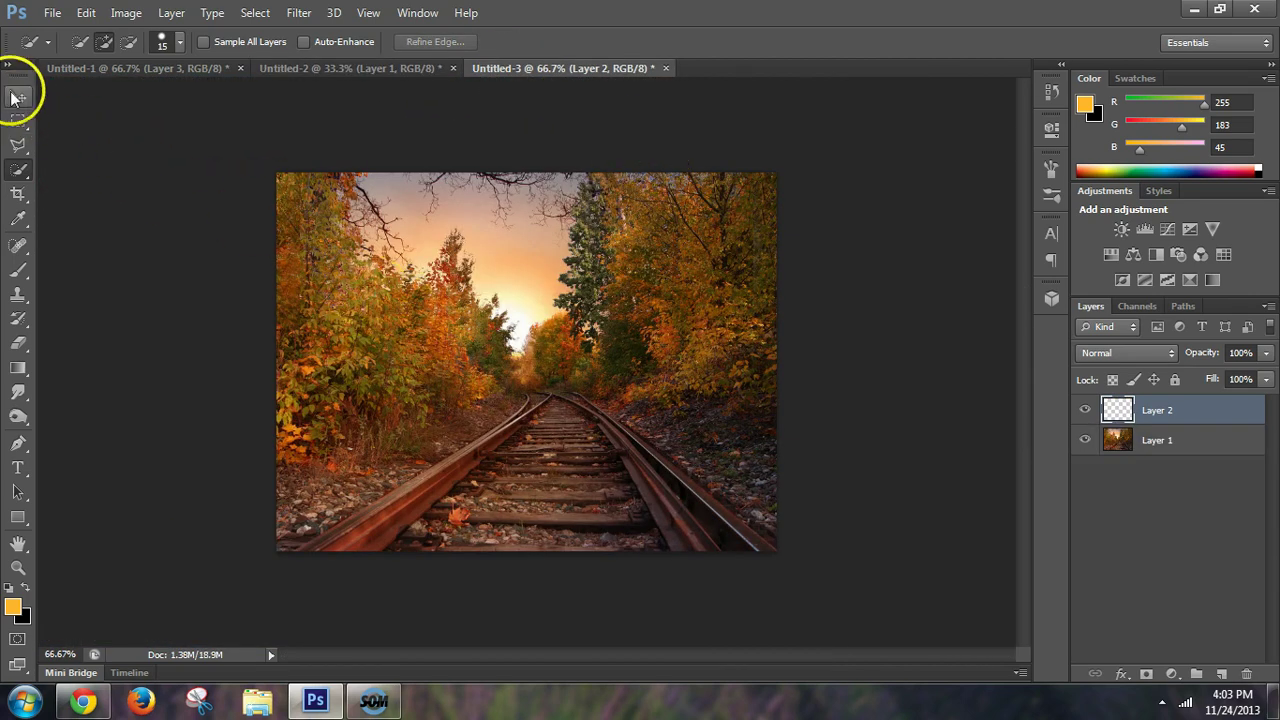
click(18, 95)
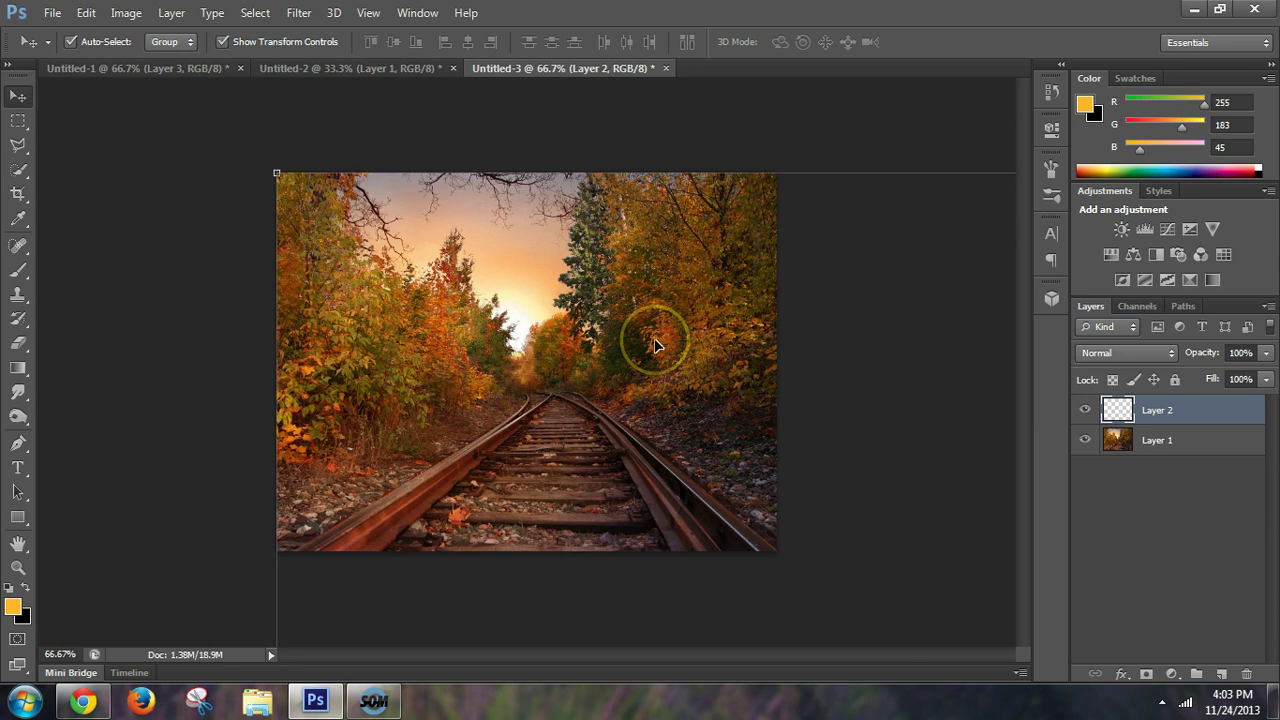
scroll(657, 346, down, 4)
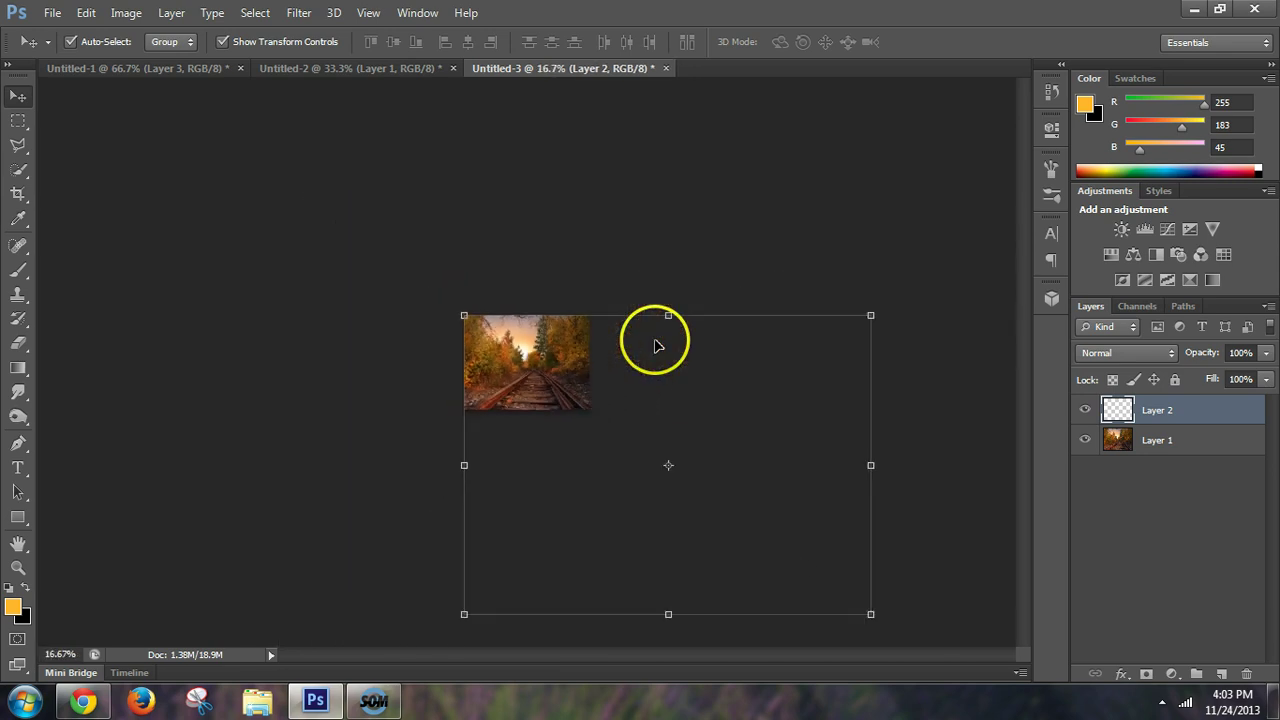
key(Up)
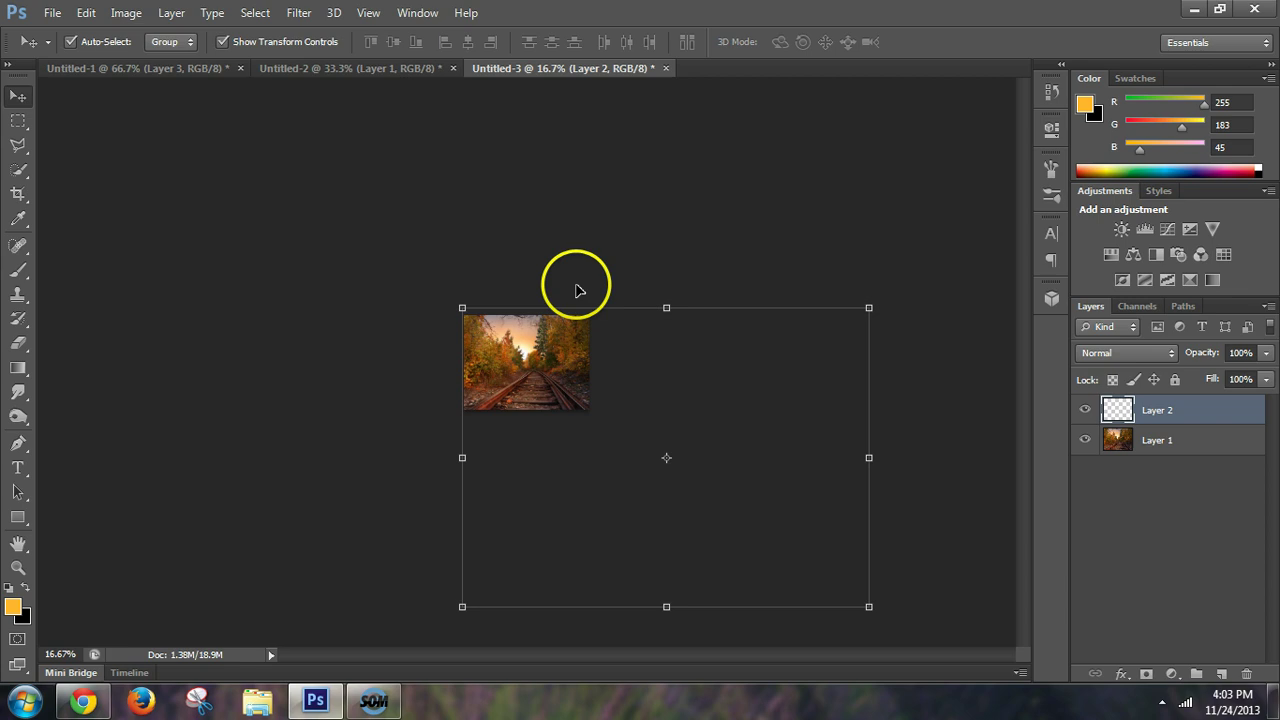
Step: Reselect the couple layer, then nudge and drag it so the hands sit over the tracks
click(729, 441)
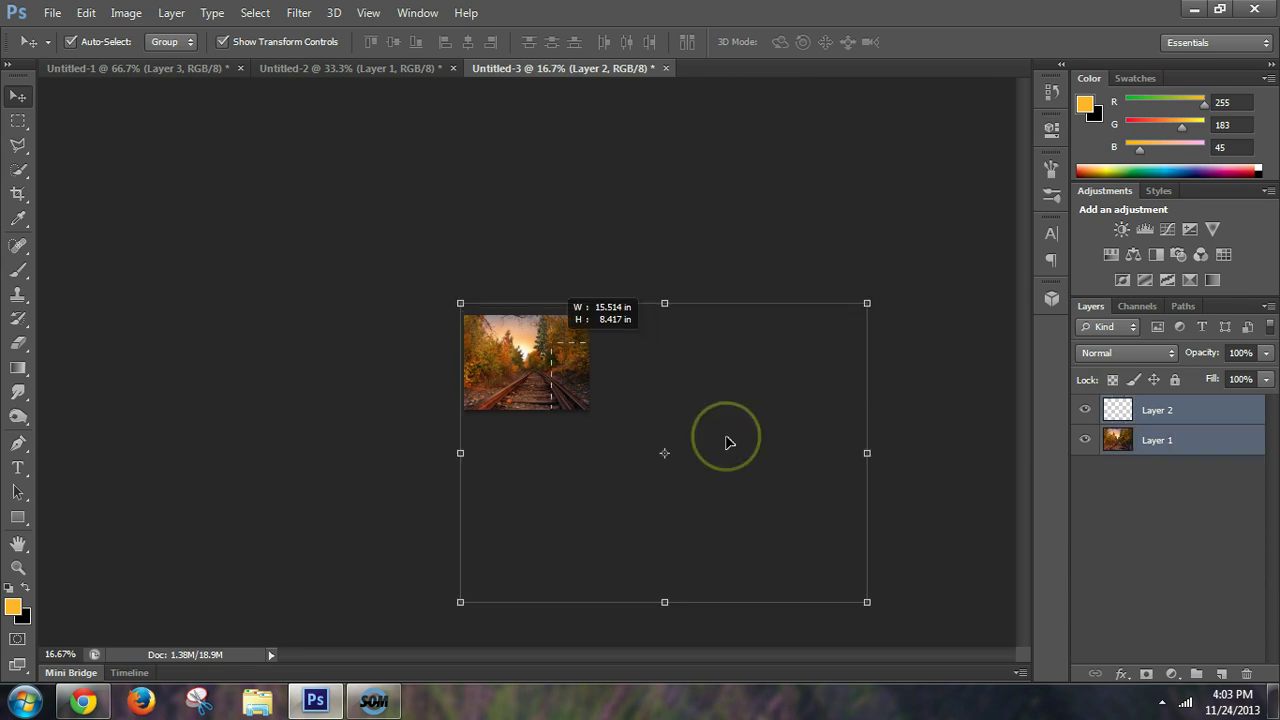
click(680, 400)
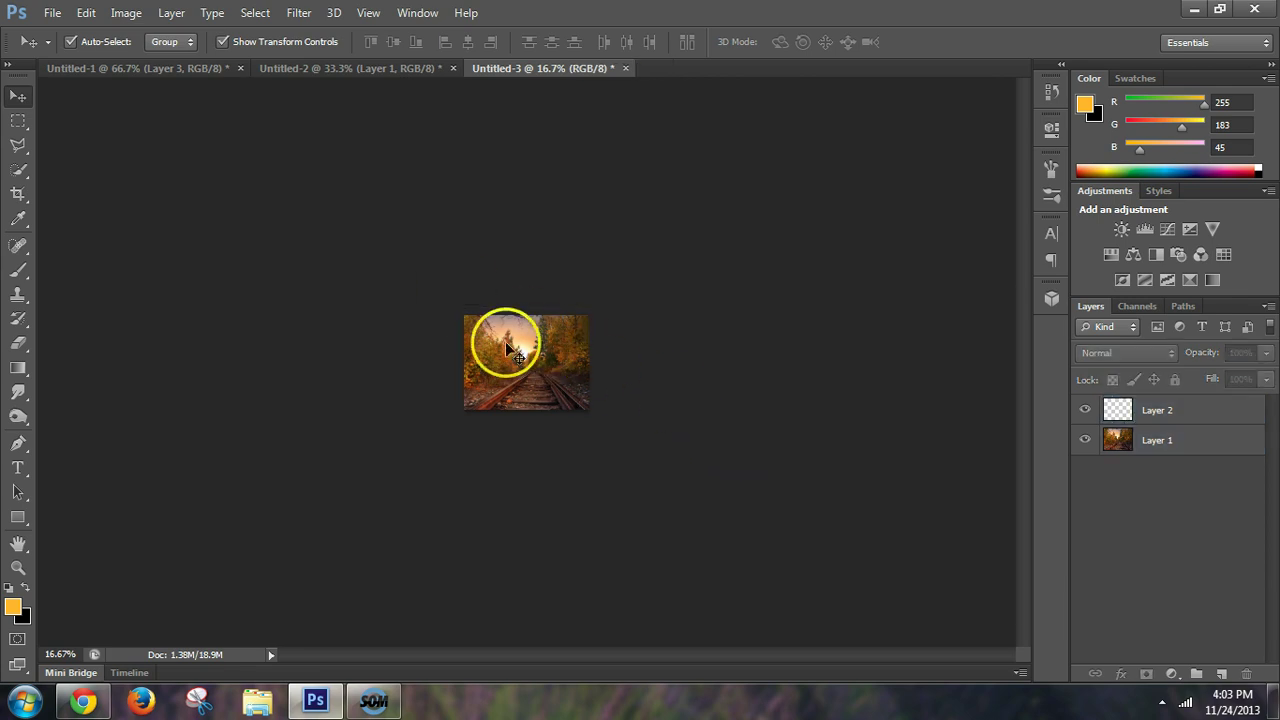
click(505, 341)
click(1203, 412)
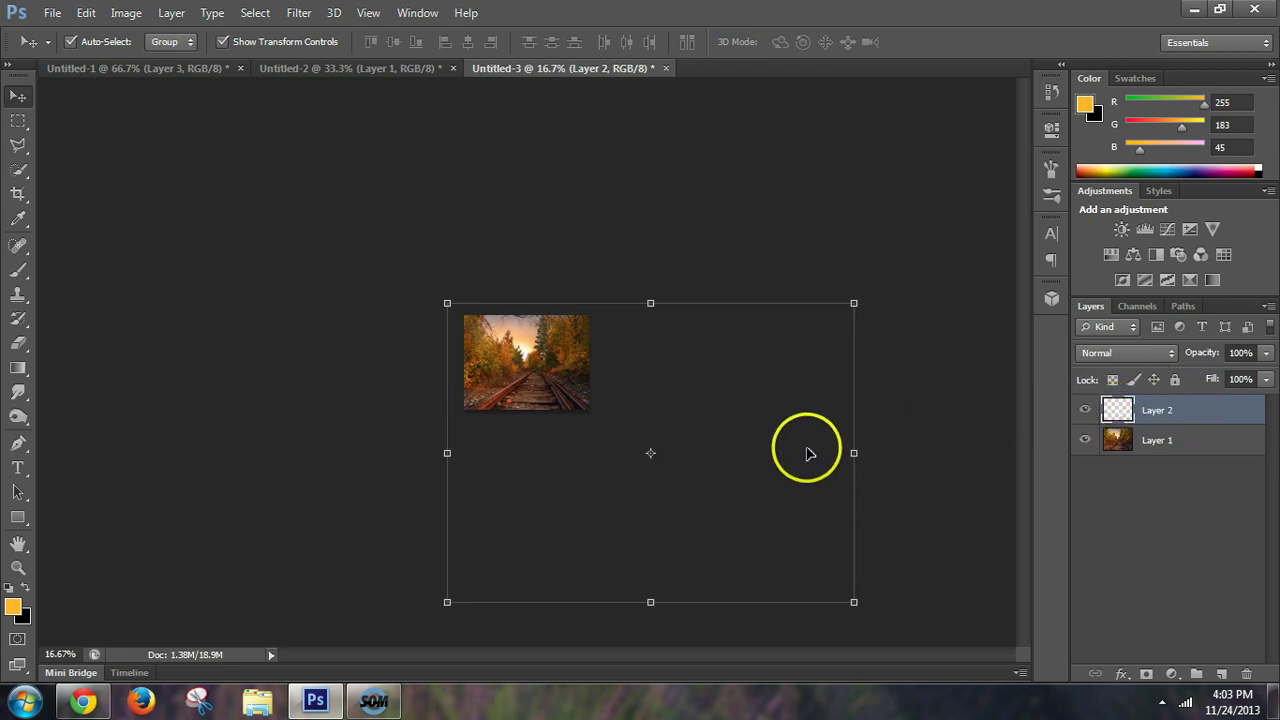
key(Left)
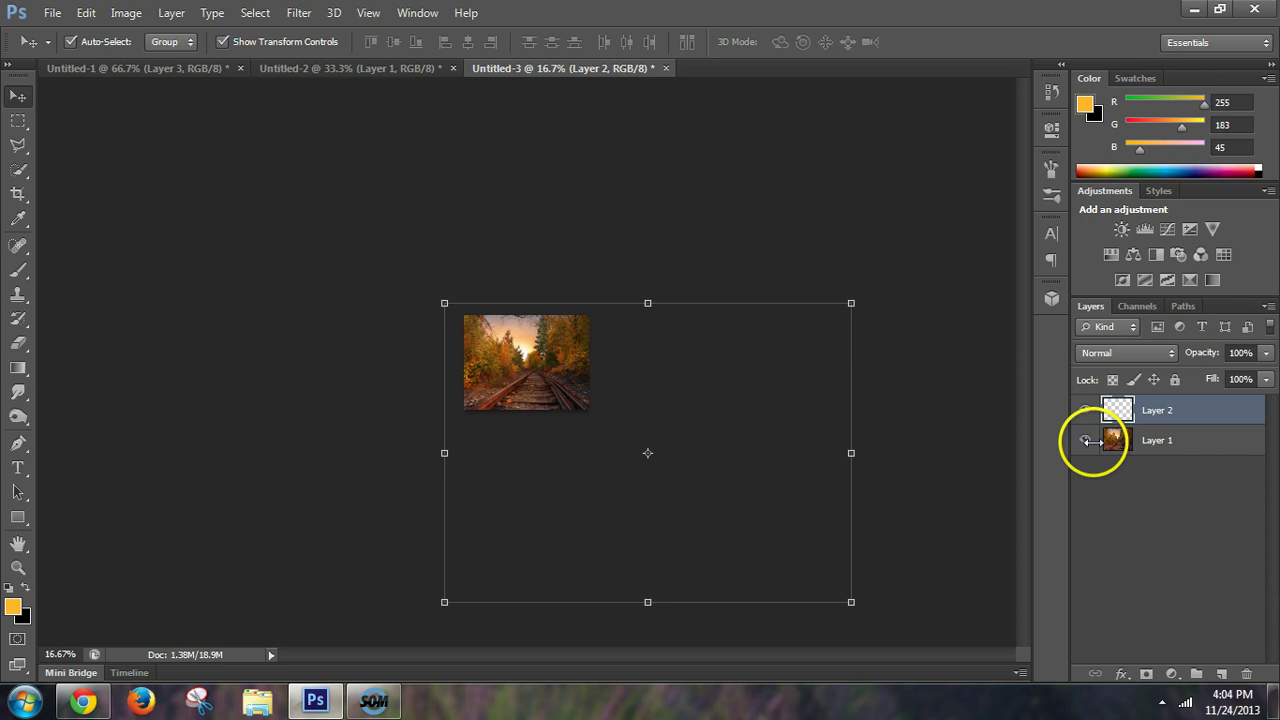
key(Left)
key(Up)
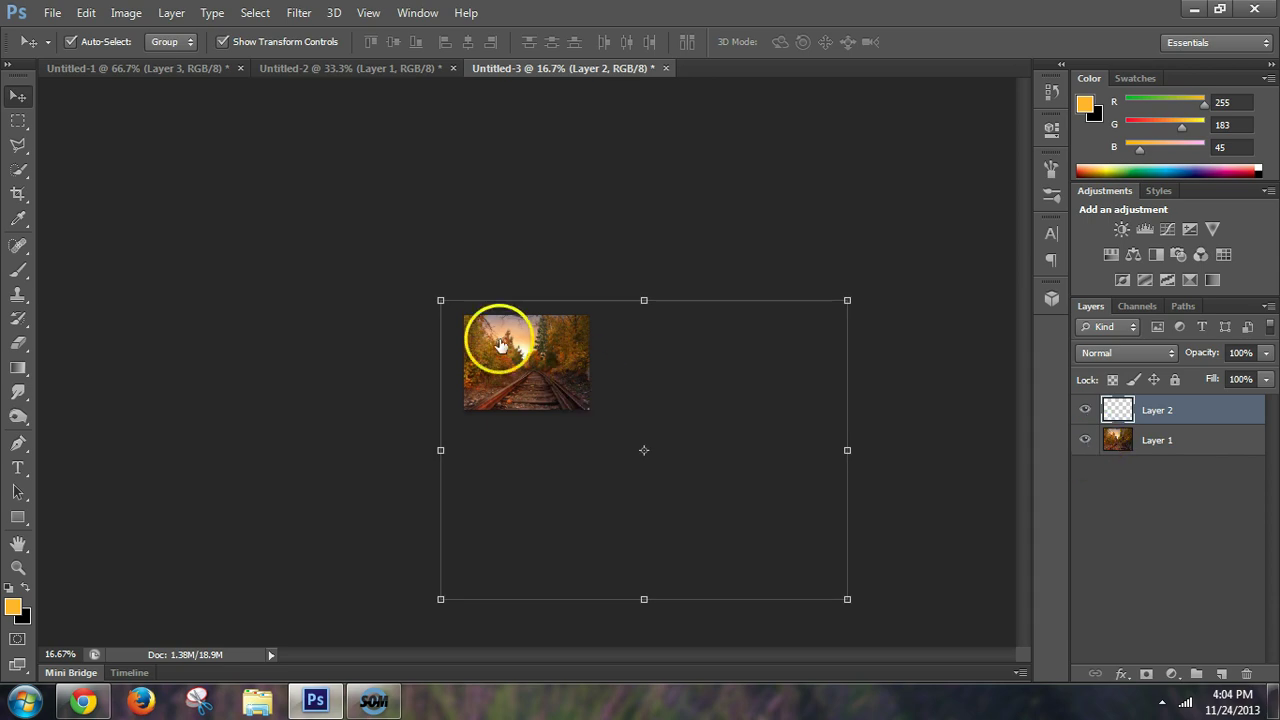
key(Left)
key(Up)
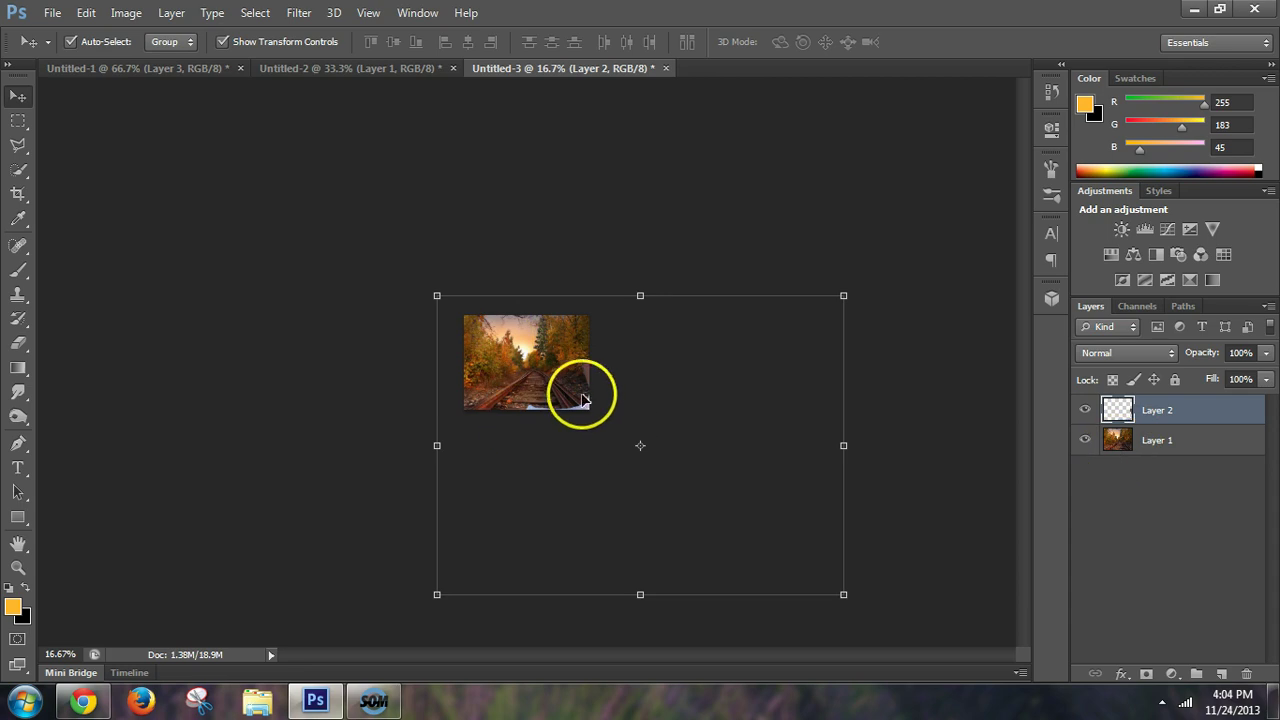
drag(585, 405, 463, 296)
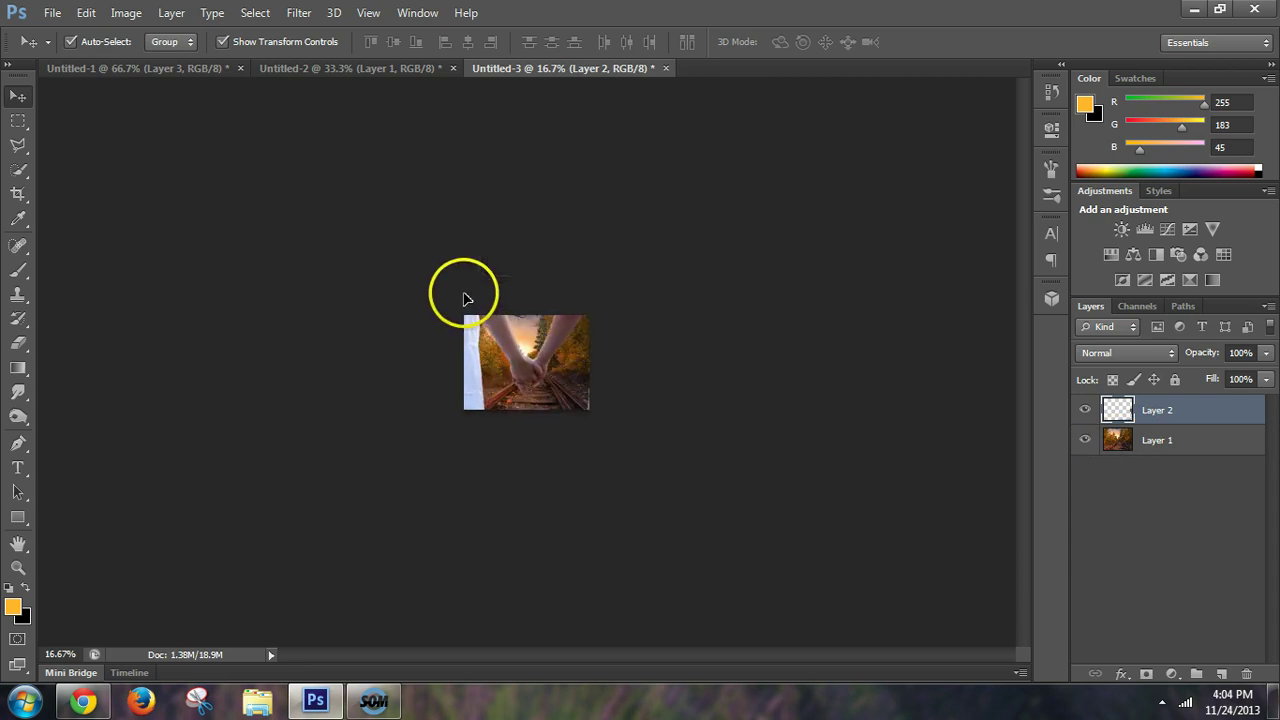
scroll(800, 372, up, 4)
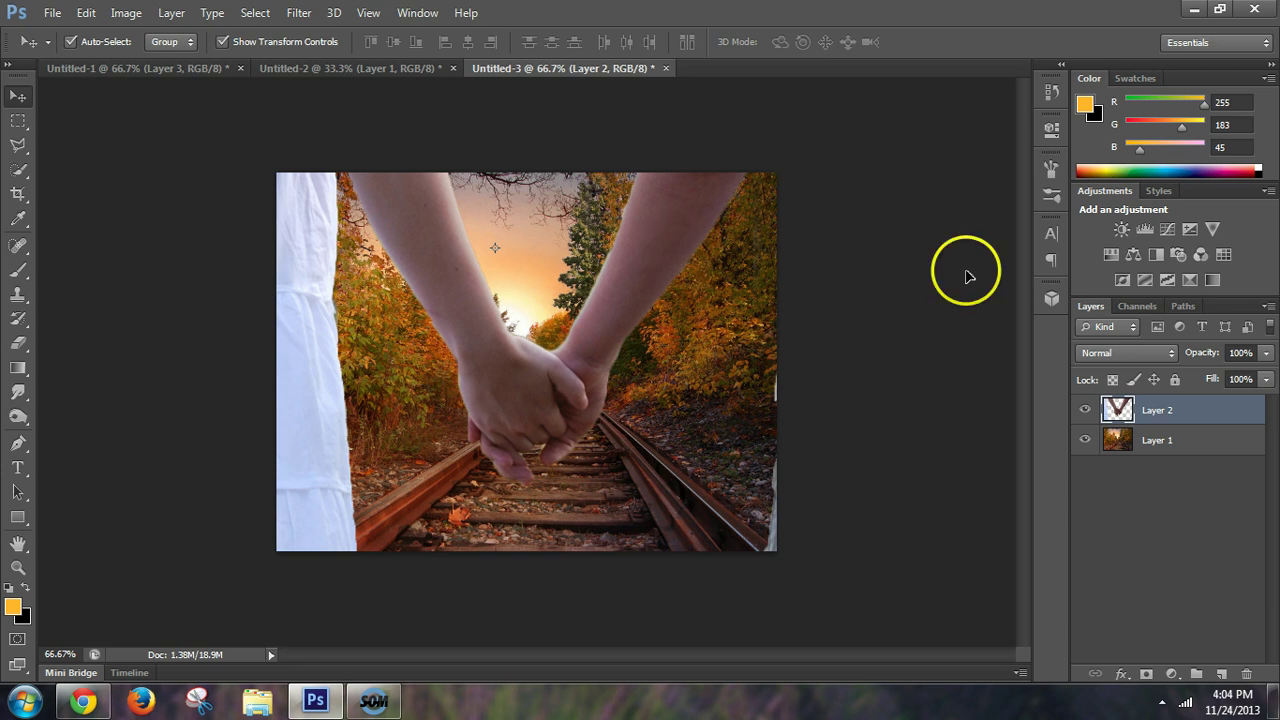
Step: Add a warming Photo Filter clipped to the couple layer at about 58% density
click(1181, 257)
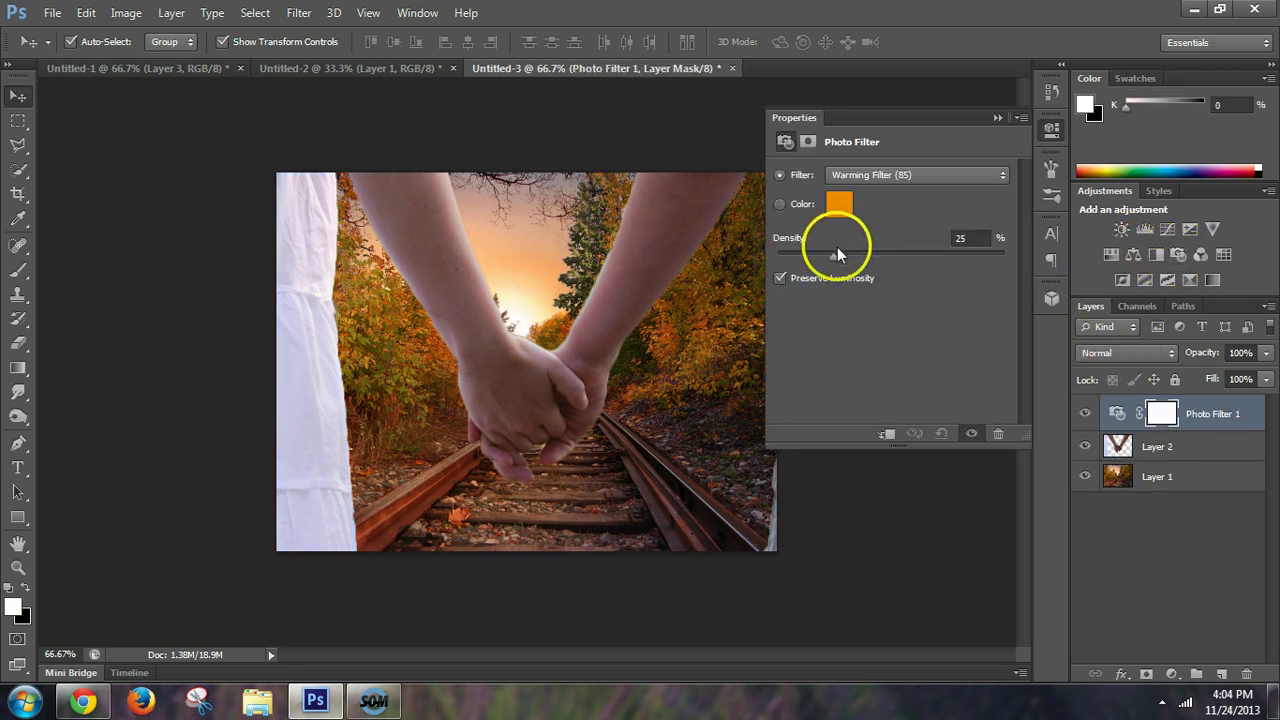
click(833, 255)
scroll(833, 255, up, 8)
scroll(833, 253, down, 3)
scroll(833, 253, down, 2)
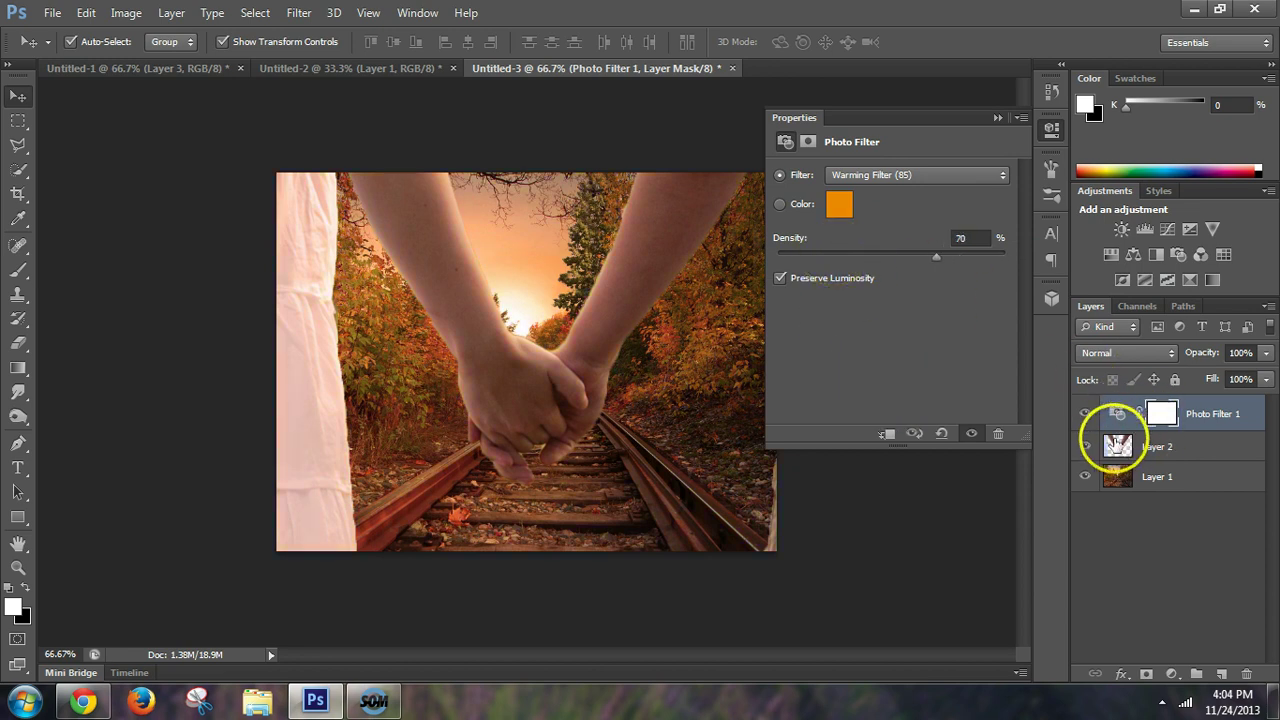
click(888, 437)
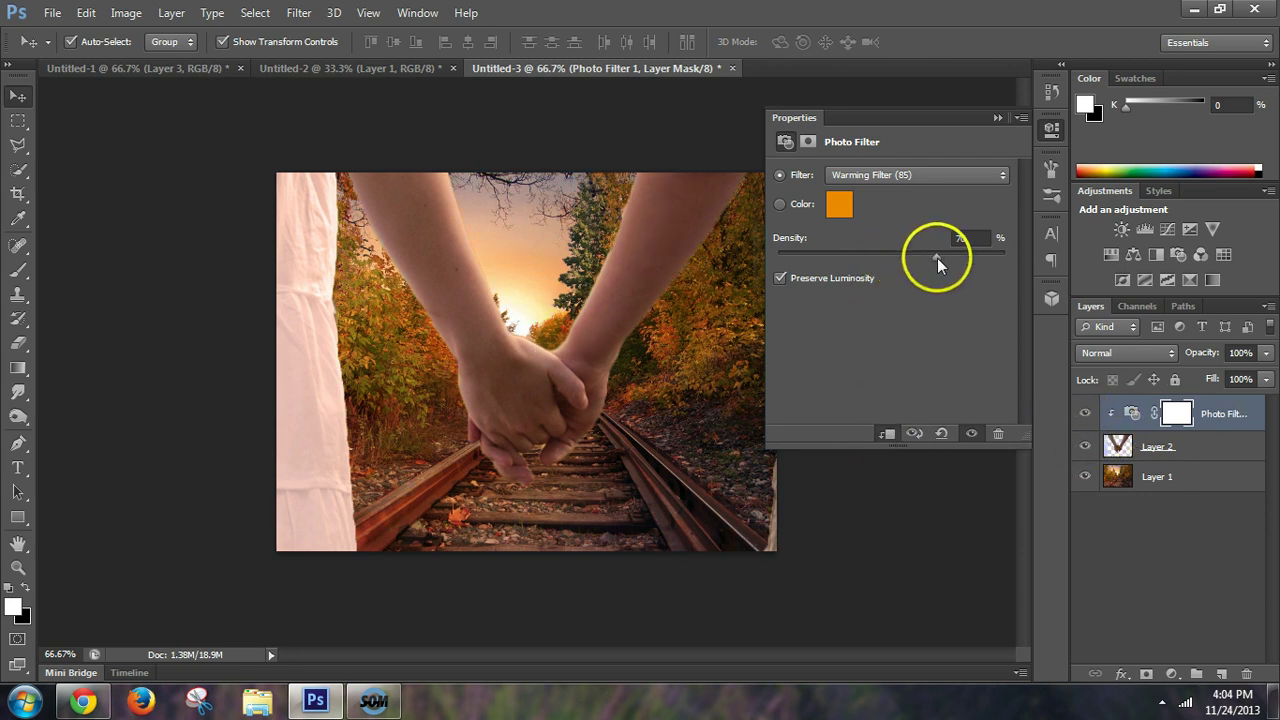
key(ctrl+z)
key(shift+Up)
key(shift+Up)
key(shift+Up)
key(shift+Up)
click(997, 118)
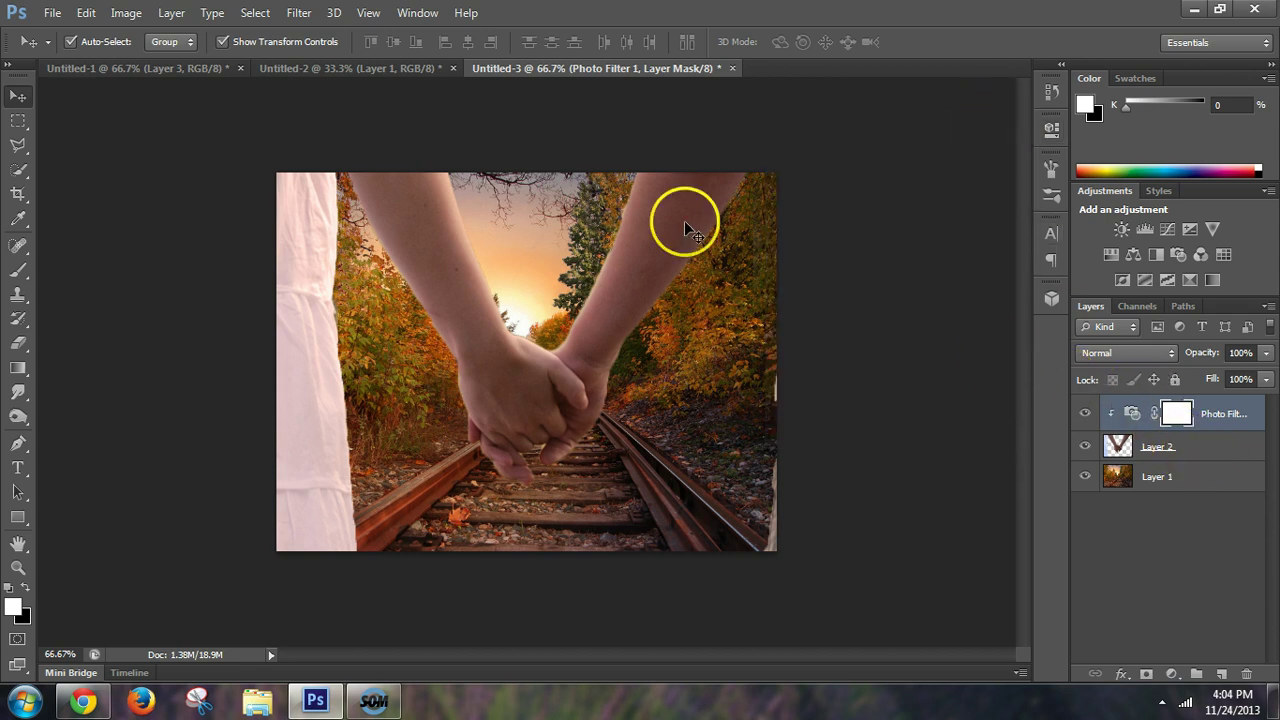
Step: Start an Inner Glow style on the hands layer with a dark brown glow colour
click(1210, 447)
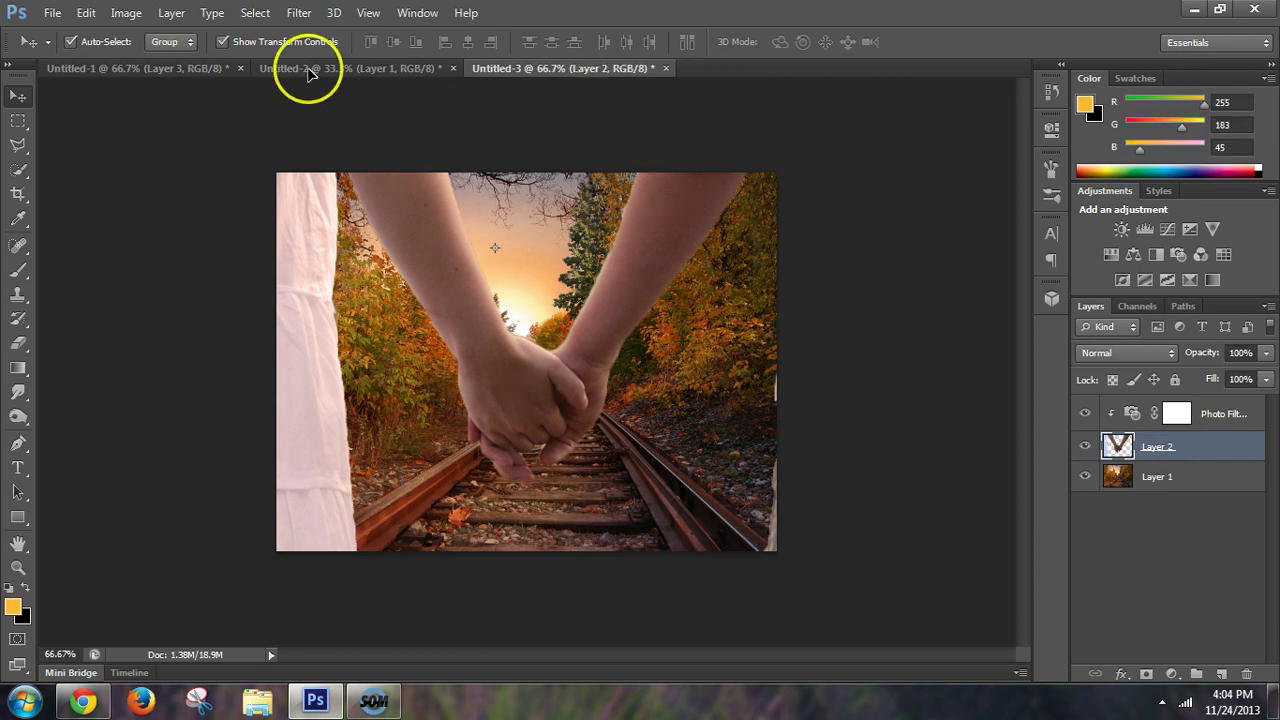
click(171, 13)
mouse_move(196, 114)
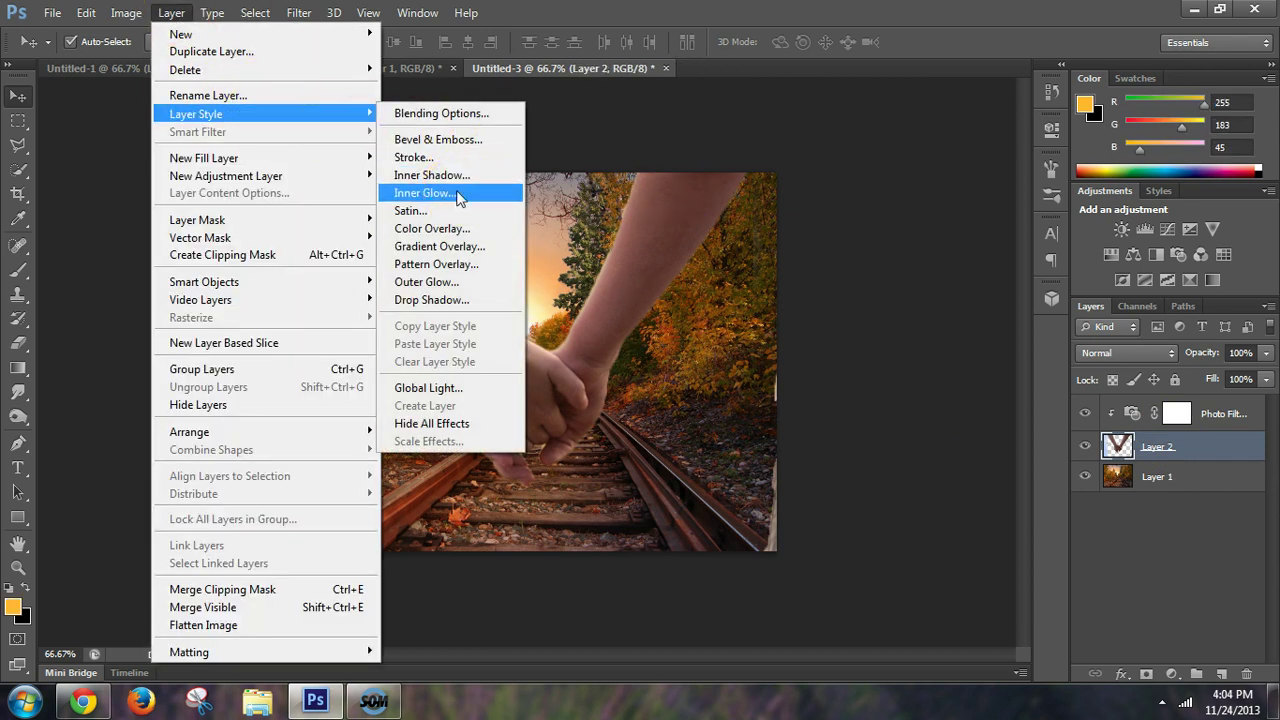
click(458, 195)
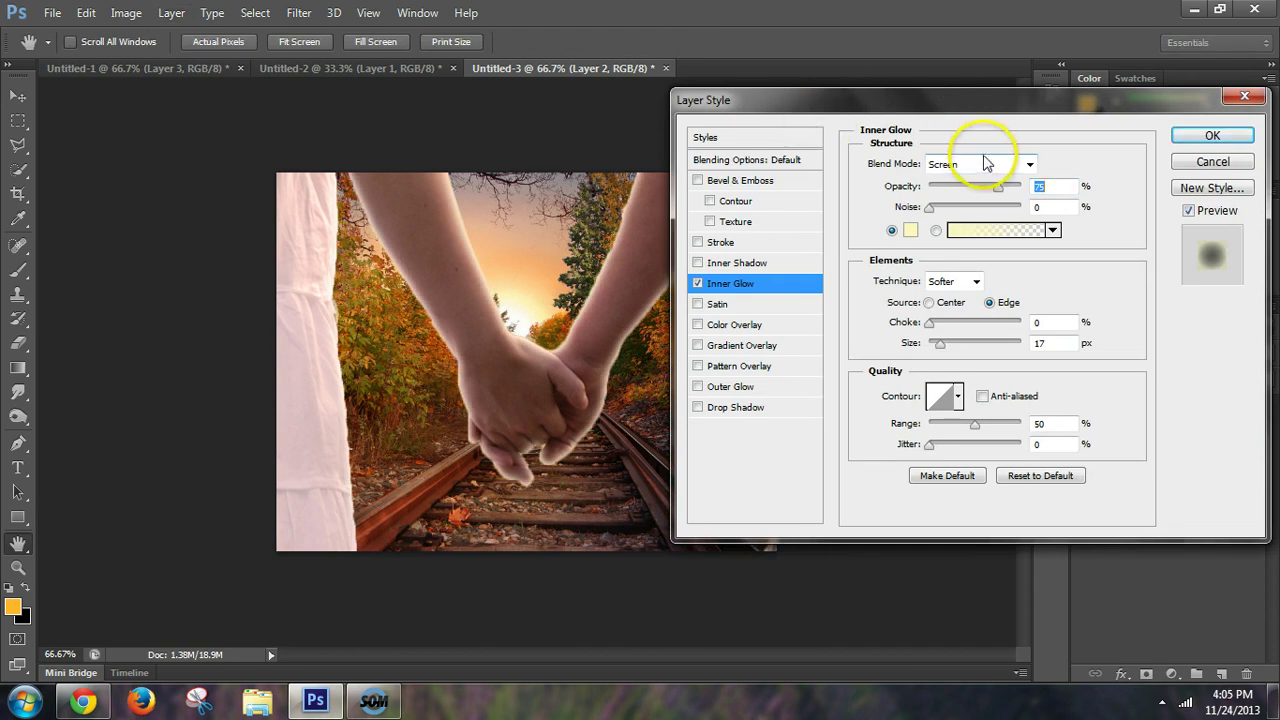
click(910, 230)
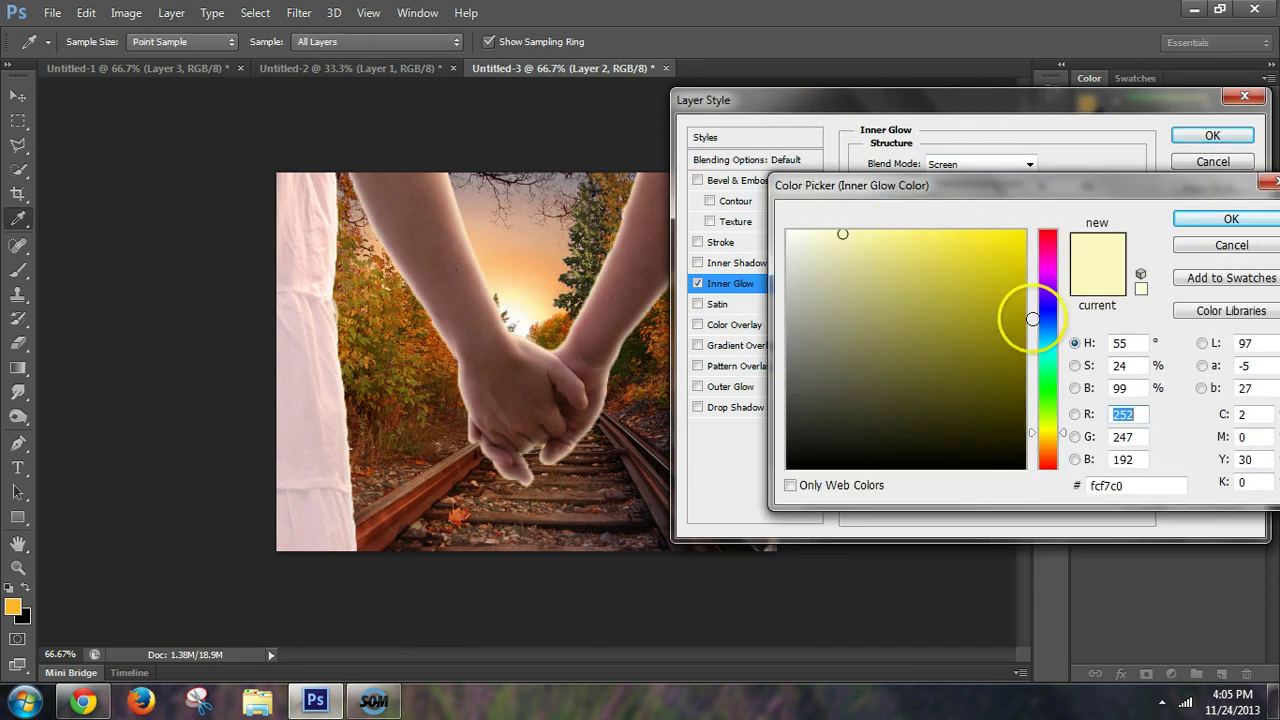
click(1048, 440)
click(972, 346)
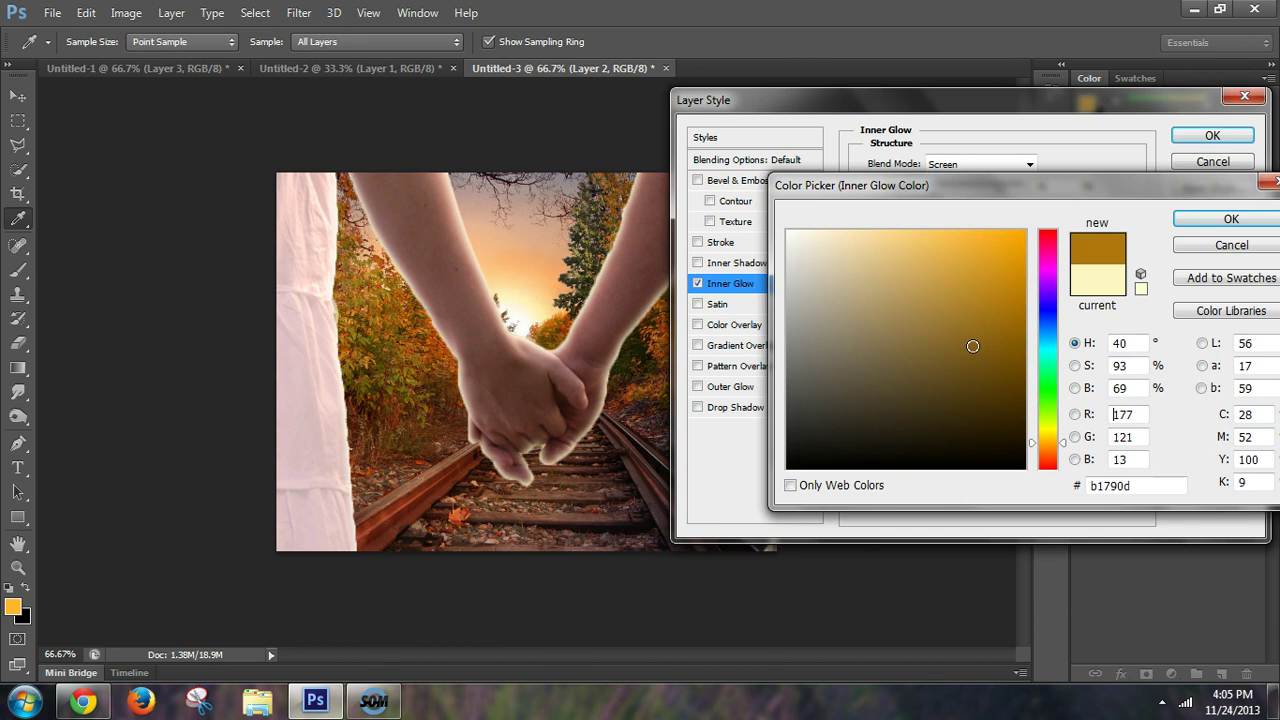
click(1231, 219)
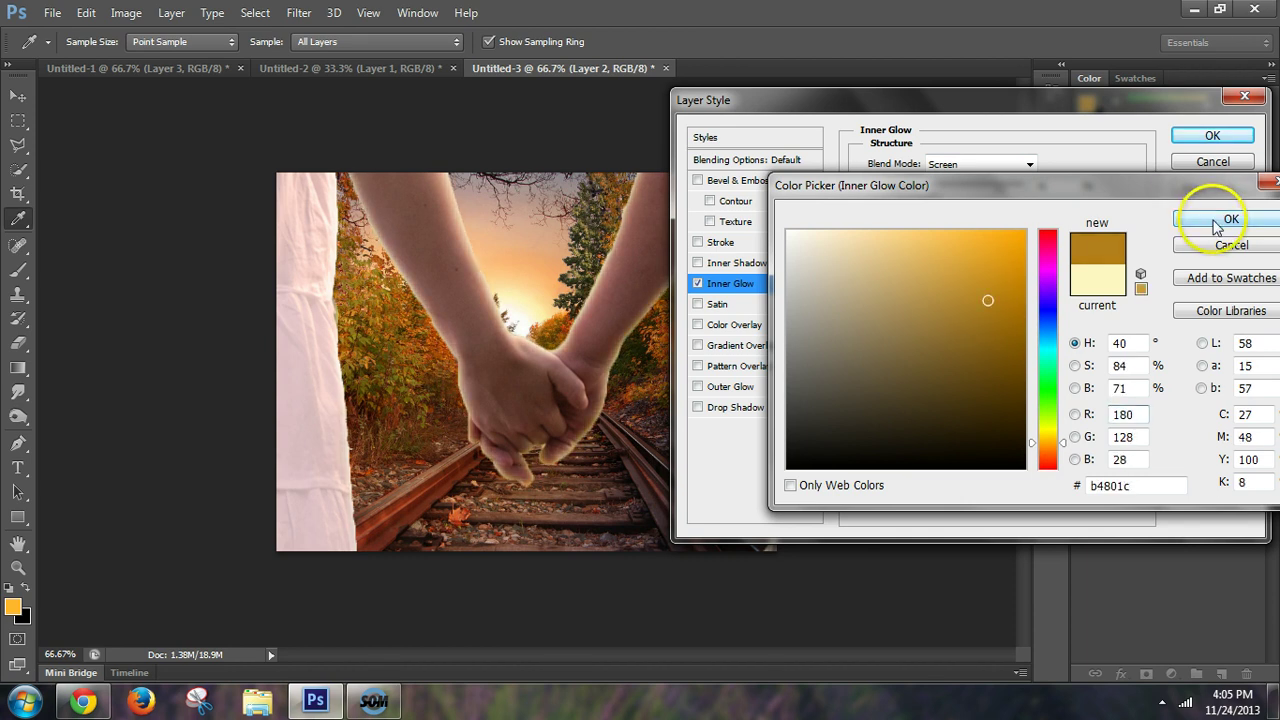
key(space)
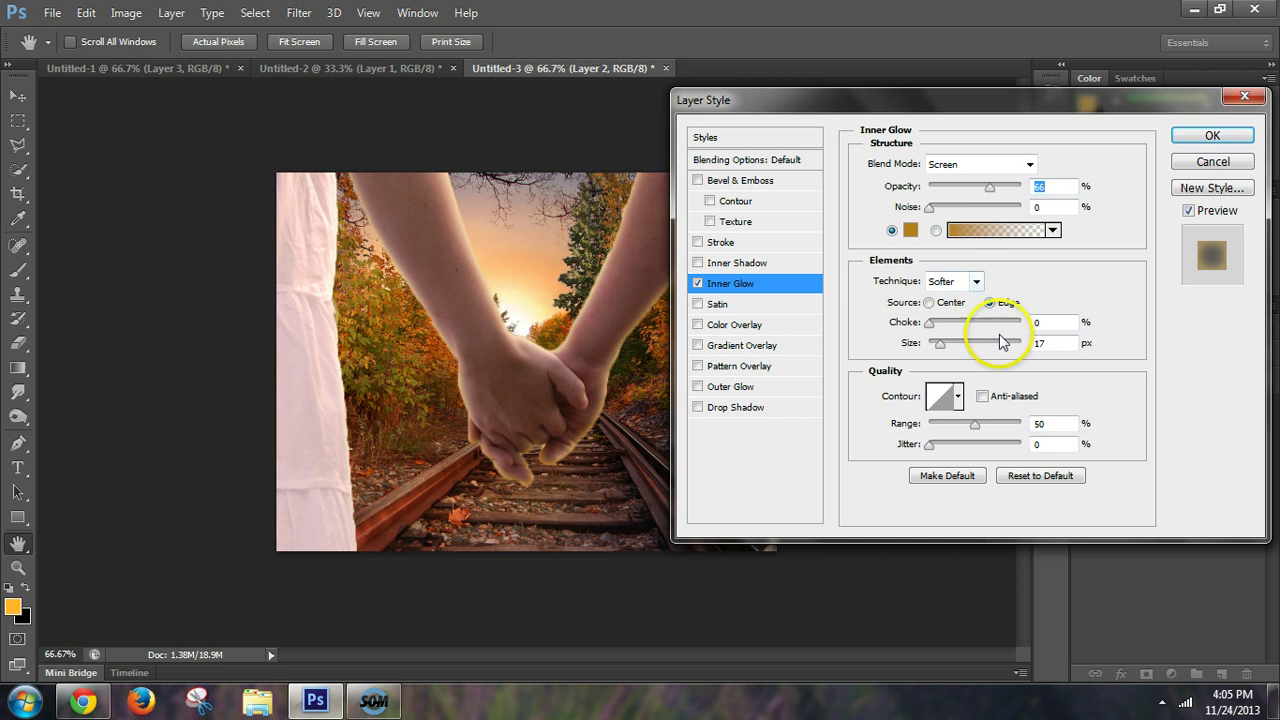
Step: Reduce the glow size to about 6 px, apply it, then reopen and reapply the settings
drag(939, 344, 929, 346)
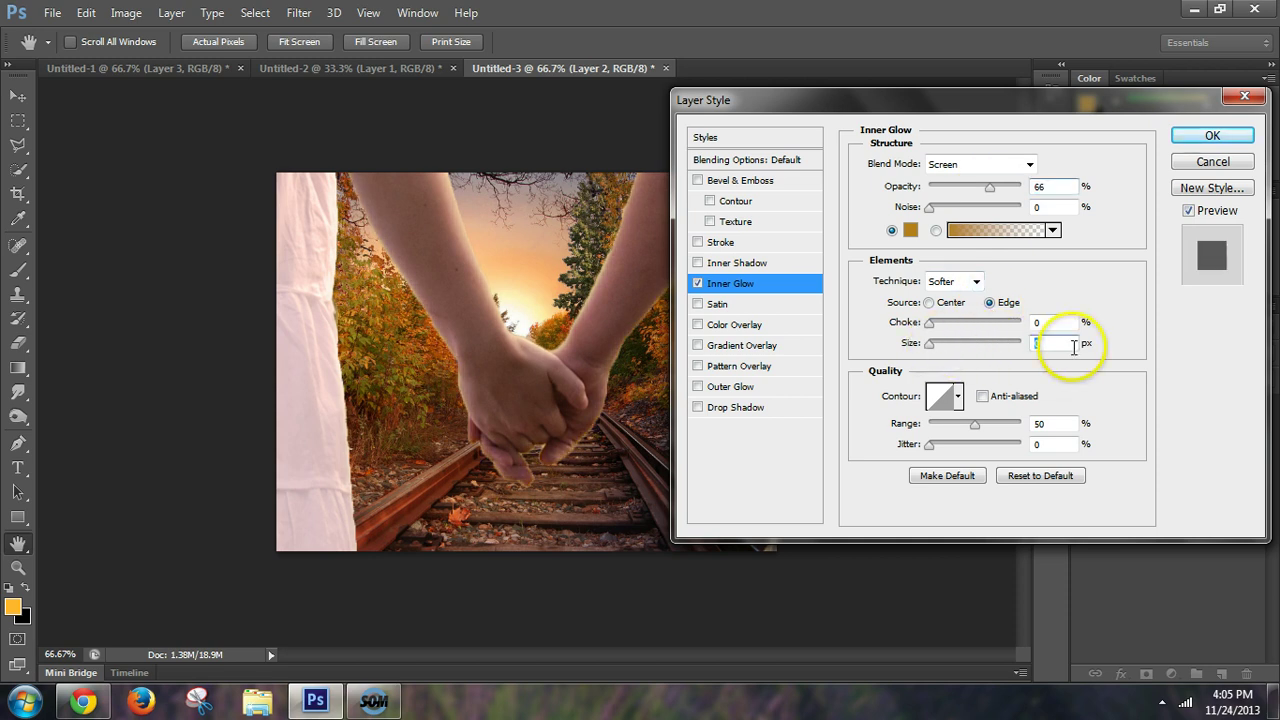
text(5)
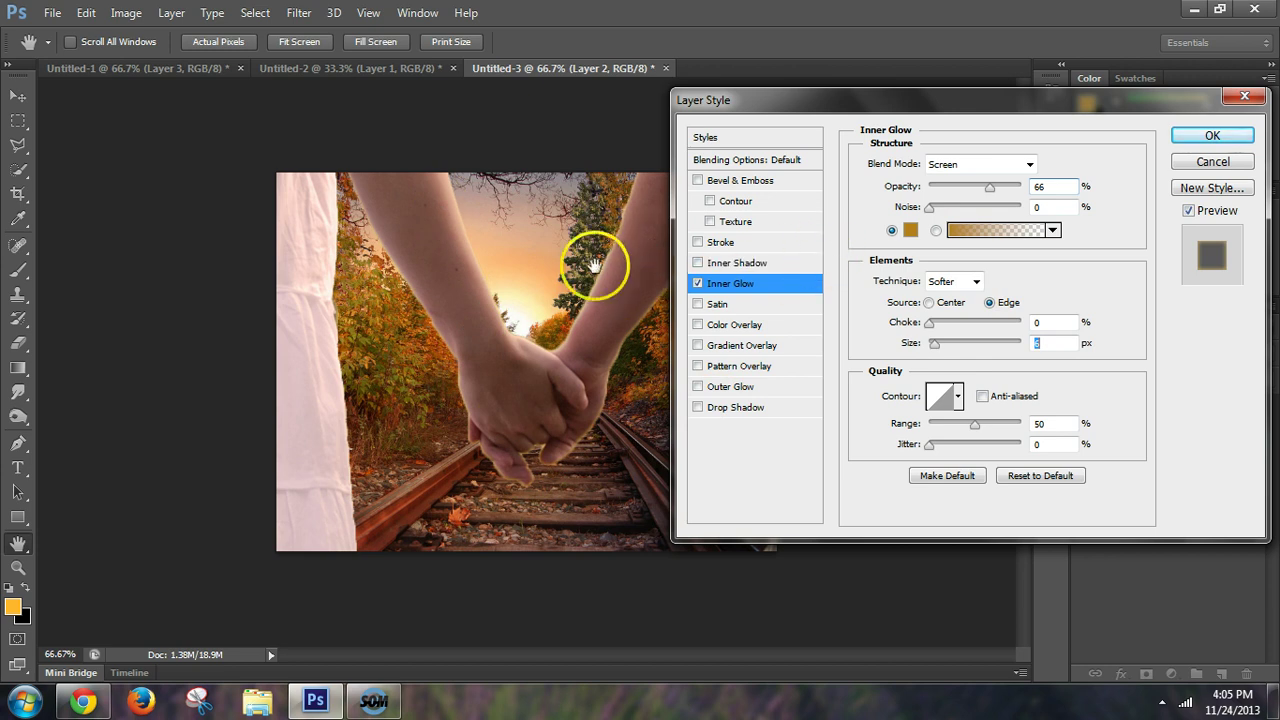
click(1212, 136)
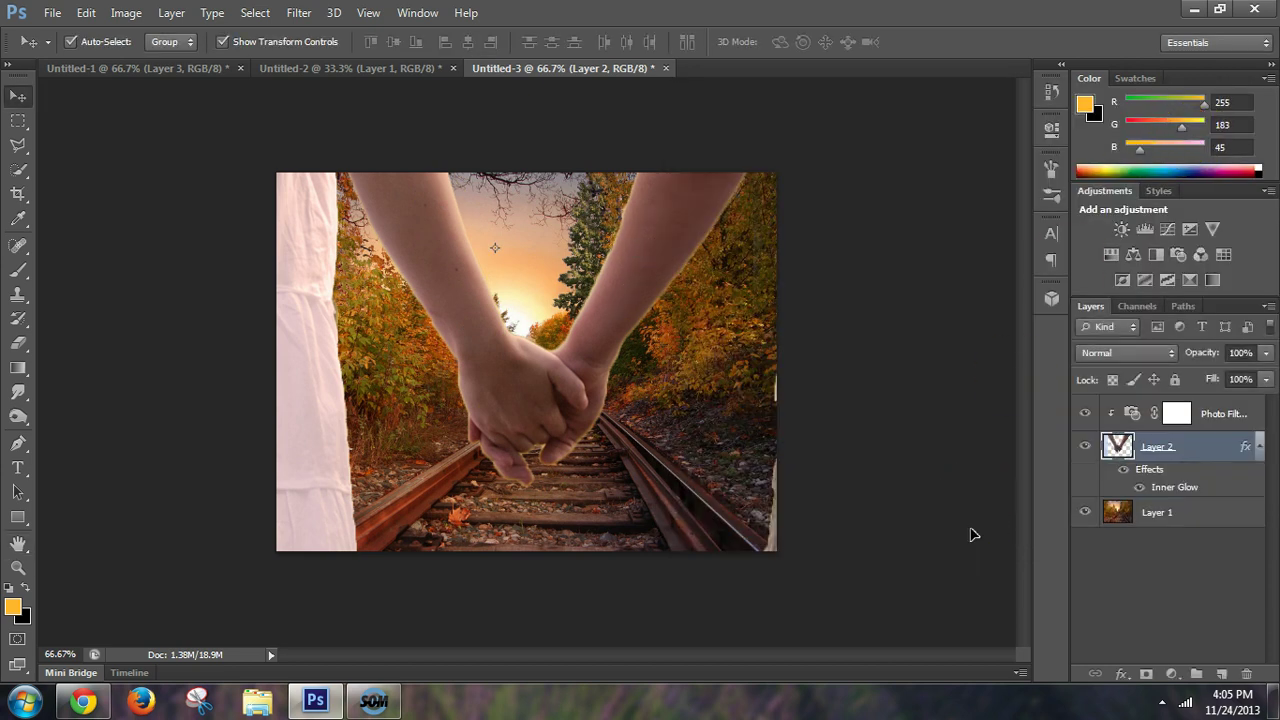
double_click(1168, 490)
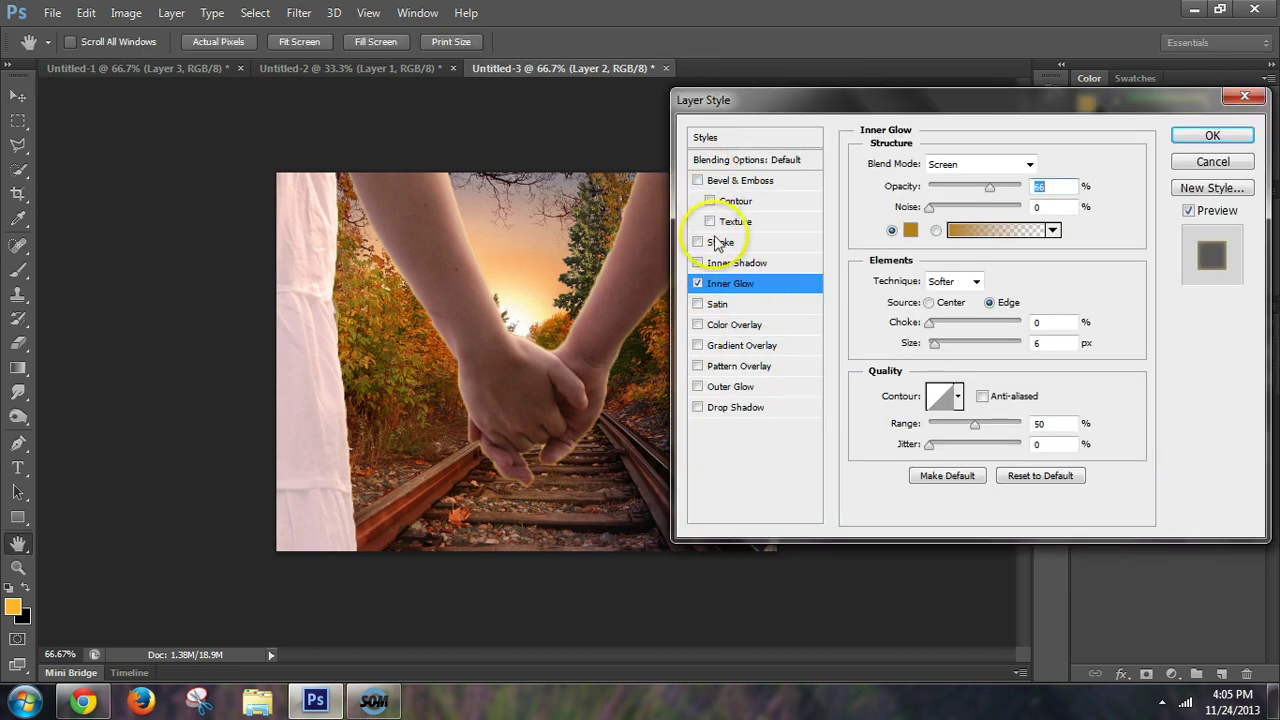
click(1212, 136)
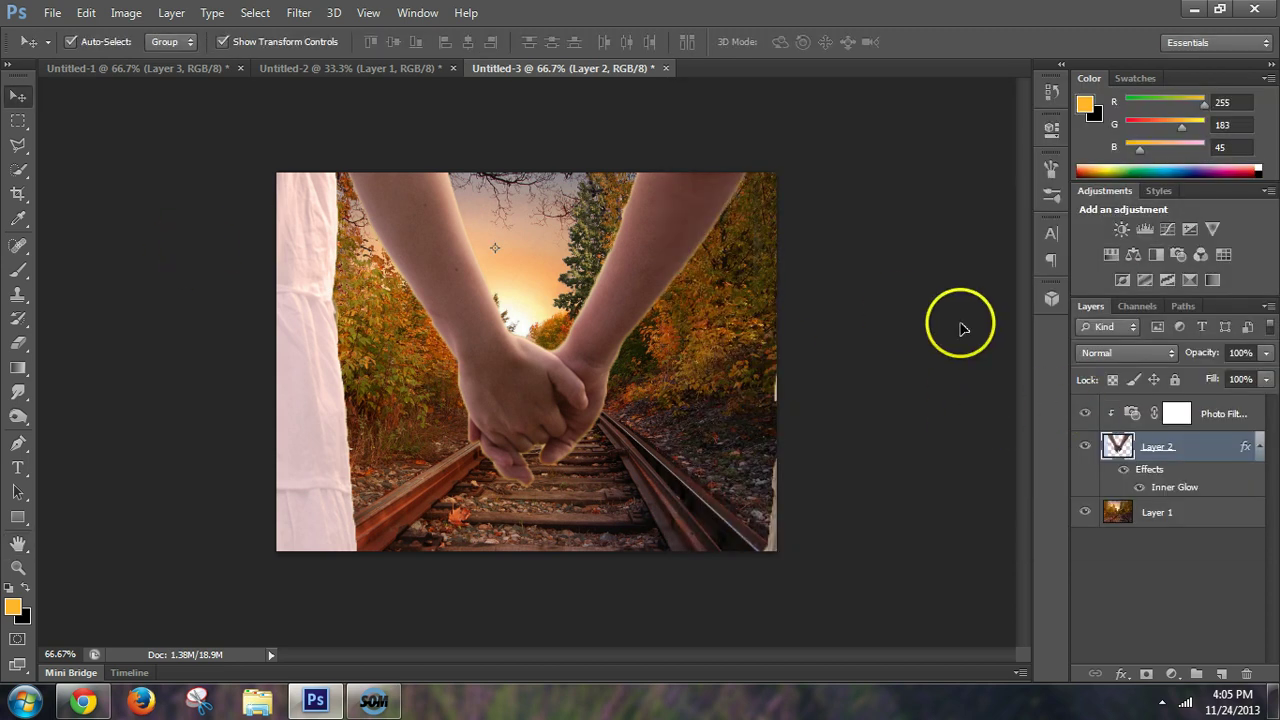
Step: Create a new top layer and paint a large soft orange dab at 18% over the hands
click(1222, 676)
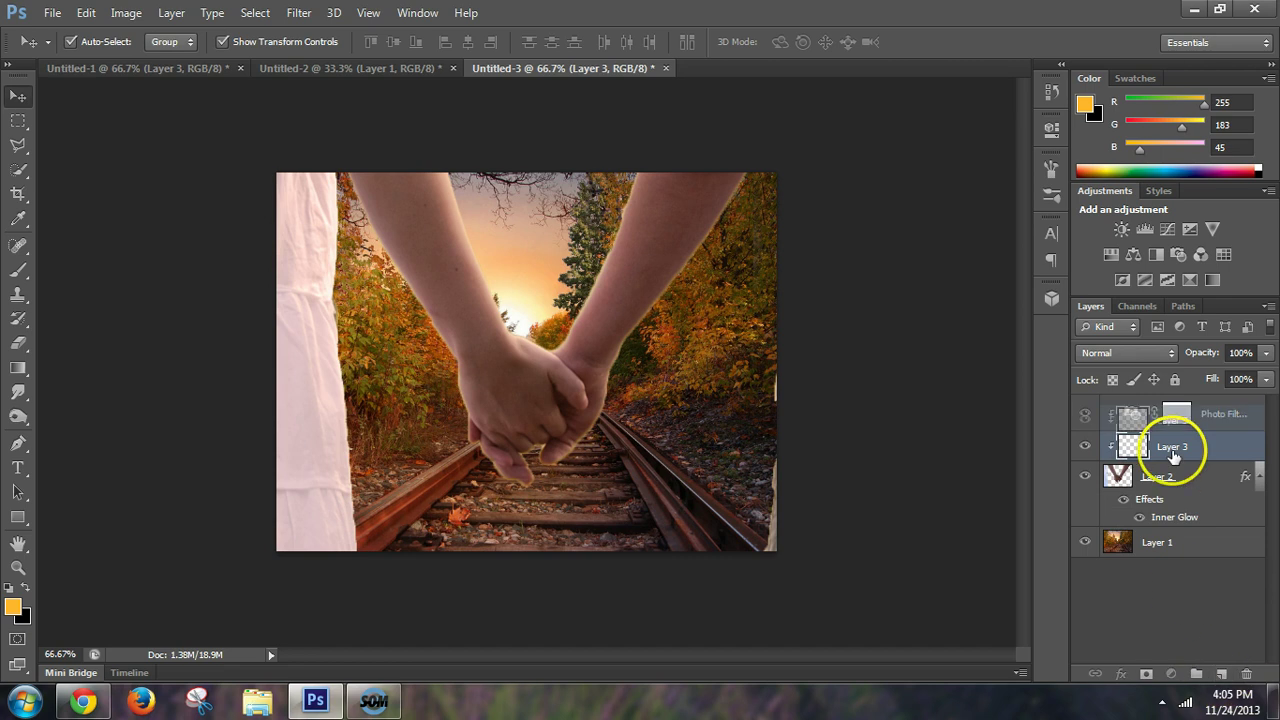
drag(1175, 446, 1190, 400)
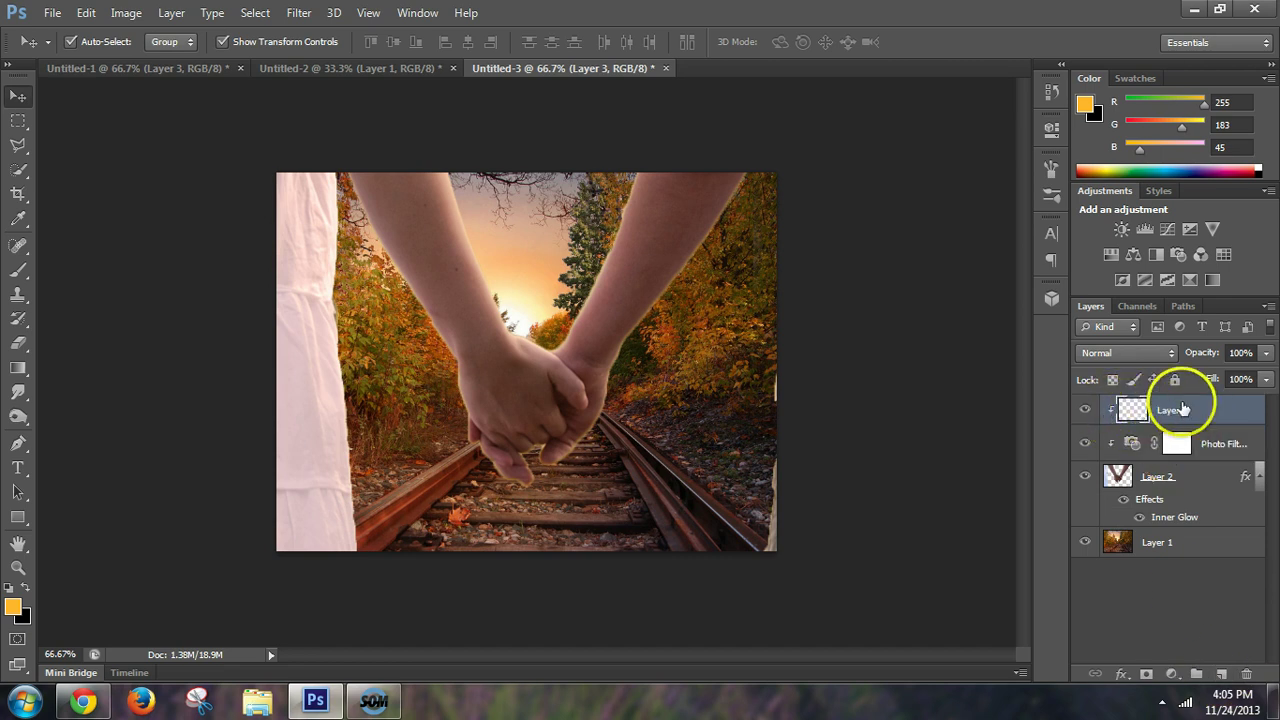
key(ctrl+e)
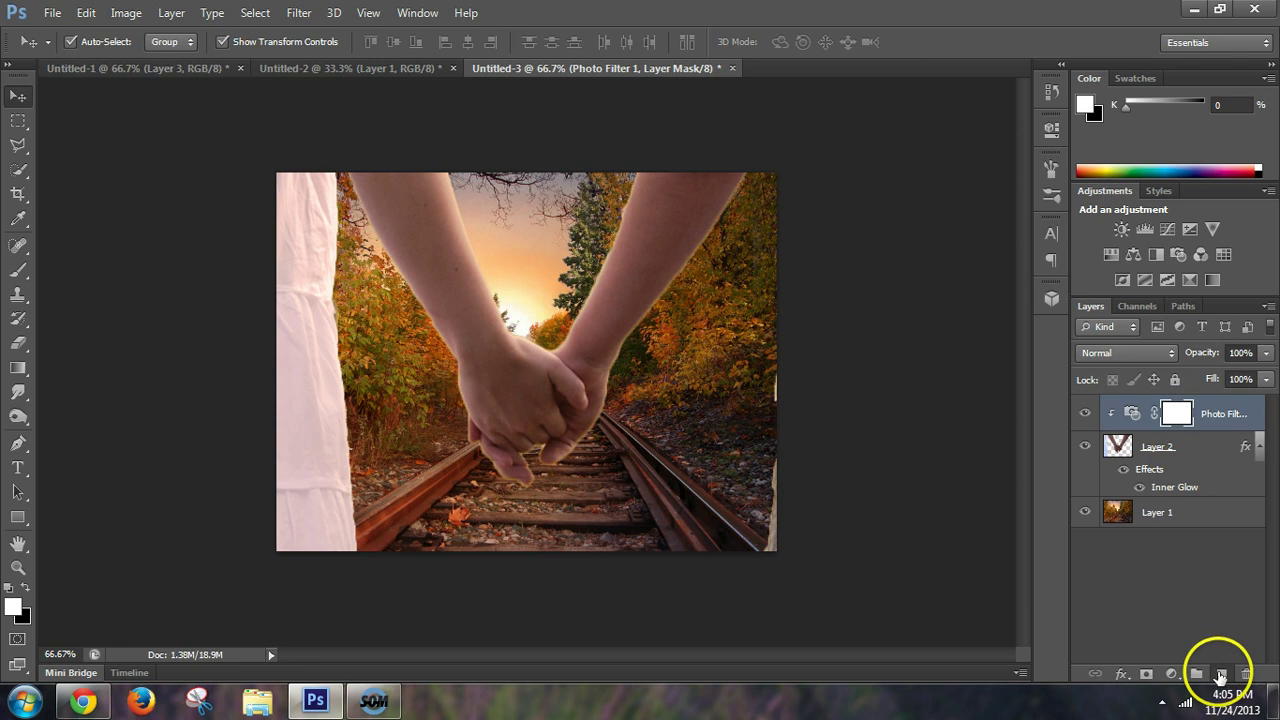
click(1222, 676)
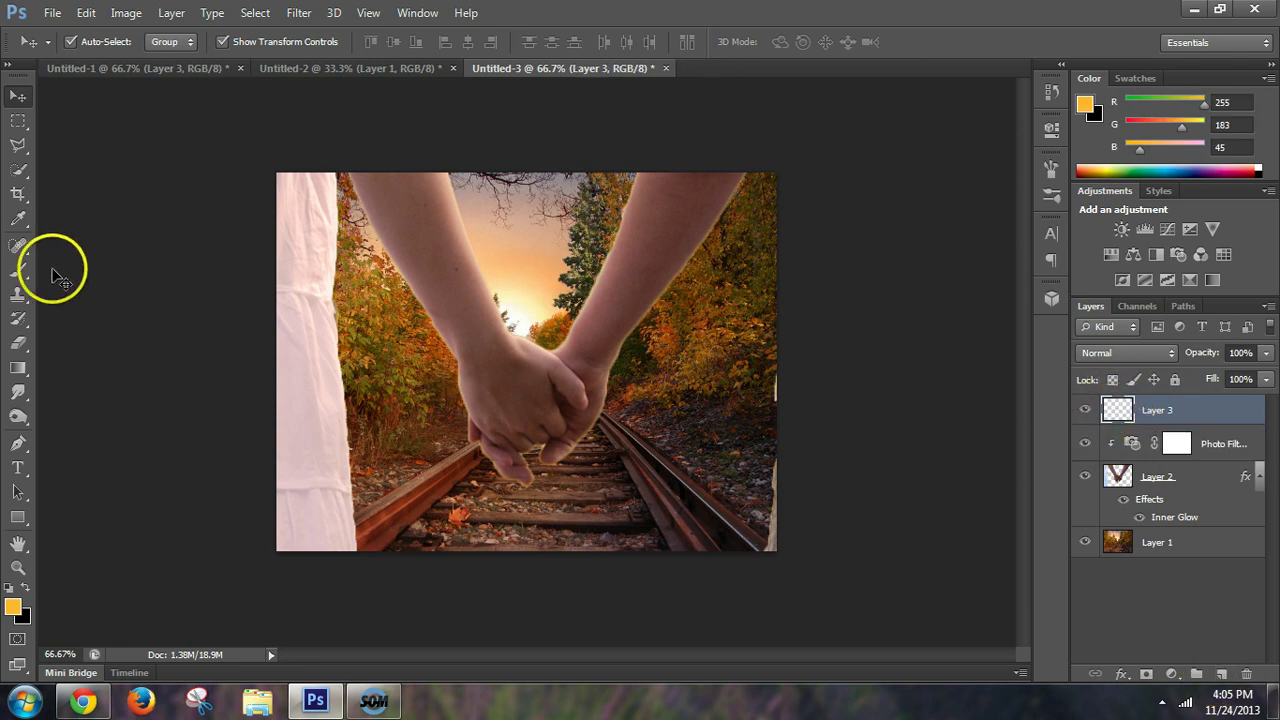
click(18, 269)
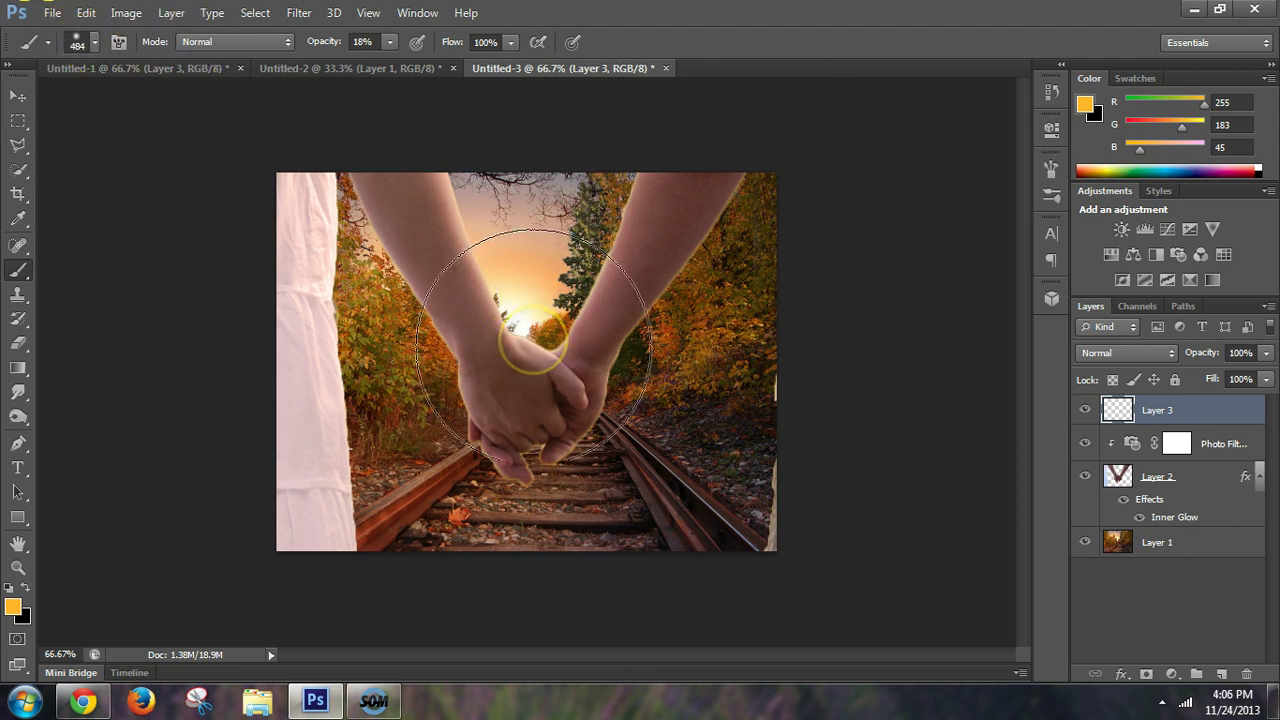
click(530, 350)
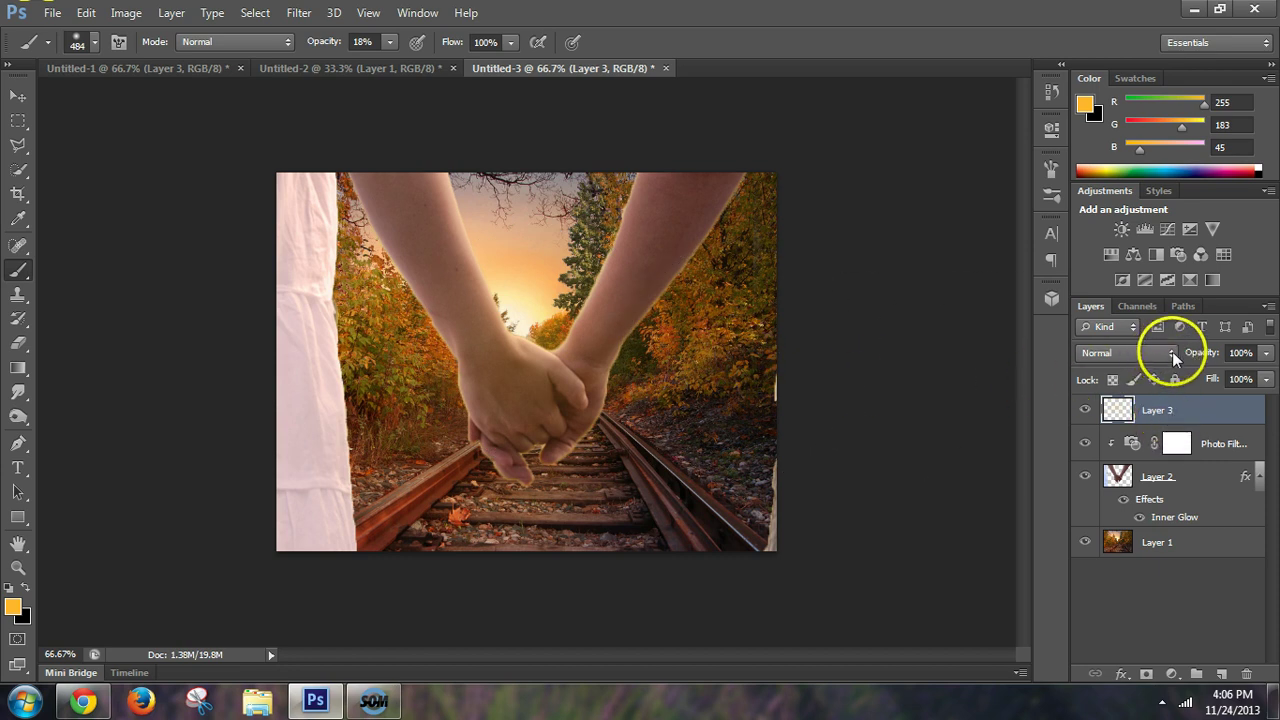
Step: Blend the glow layer as Screen at 50% opacity, keeping it at the top of the stack
click(1170, 352)
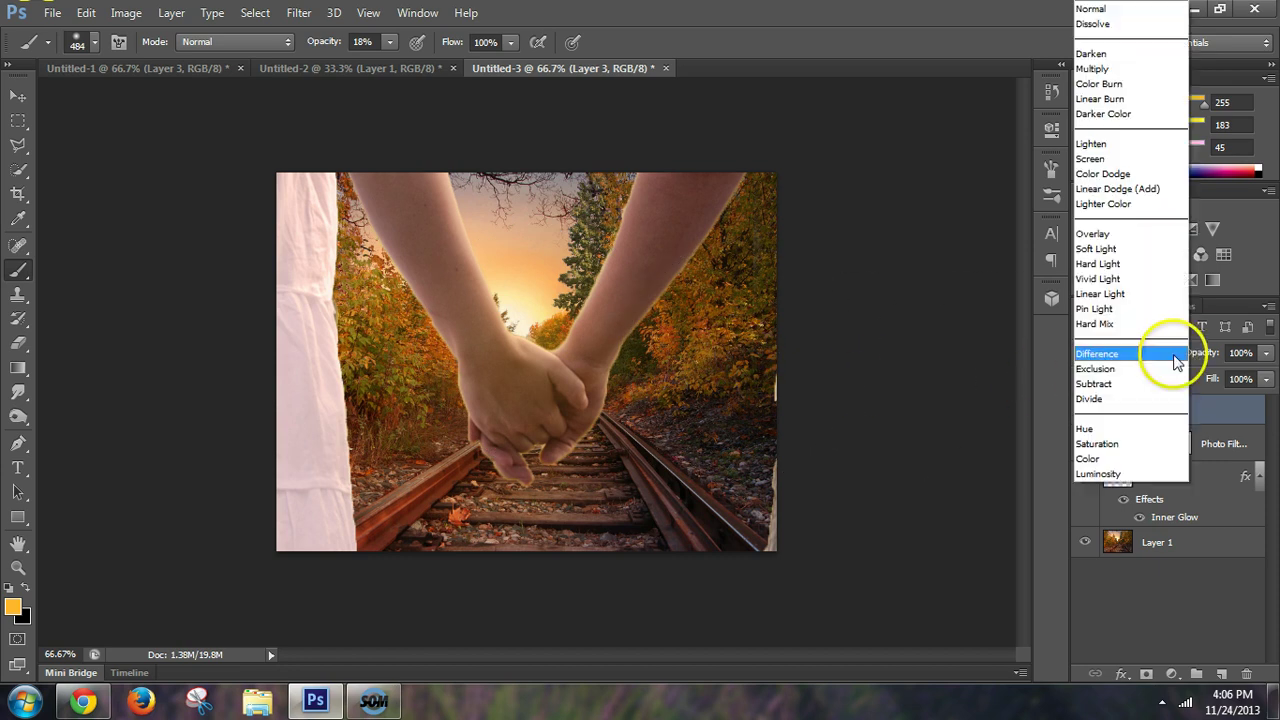
click(1092, 159)
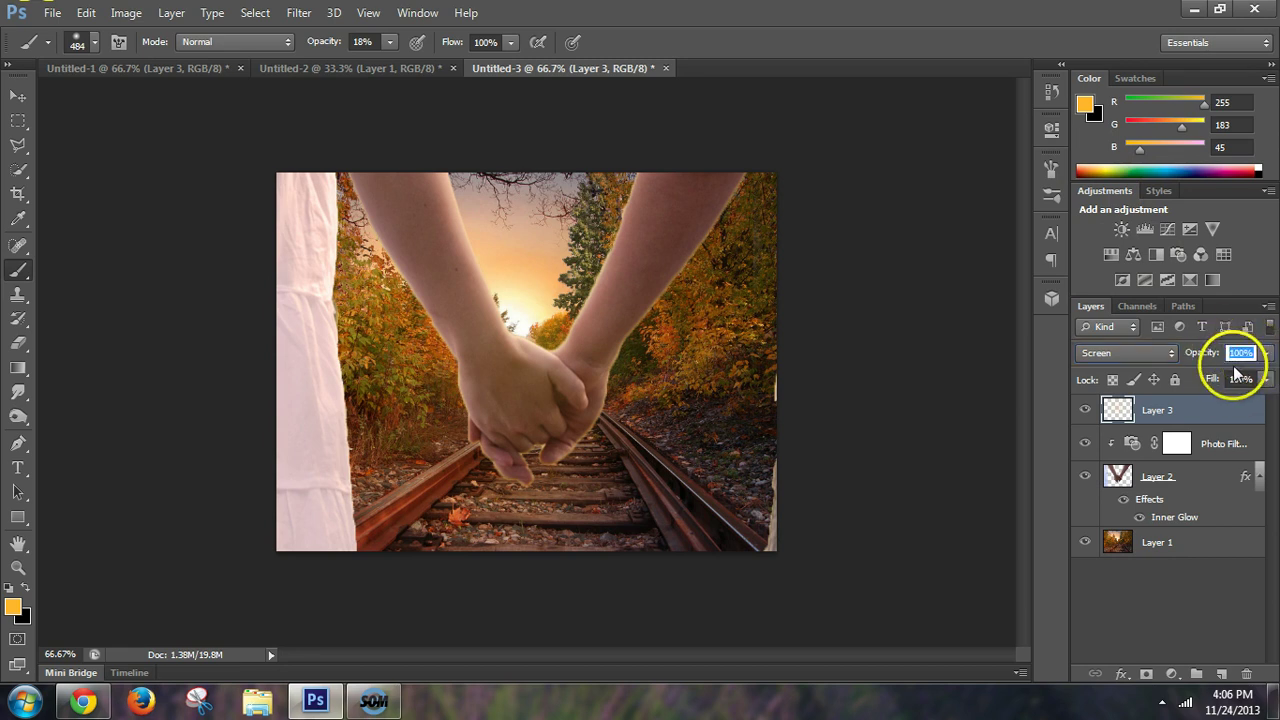
text(50)
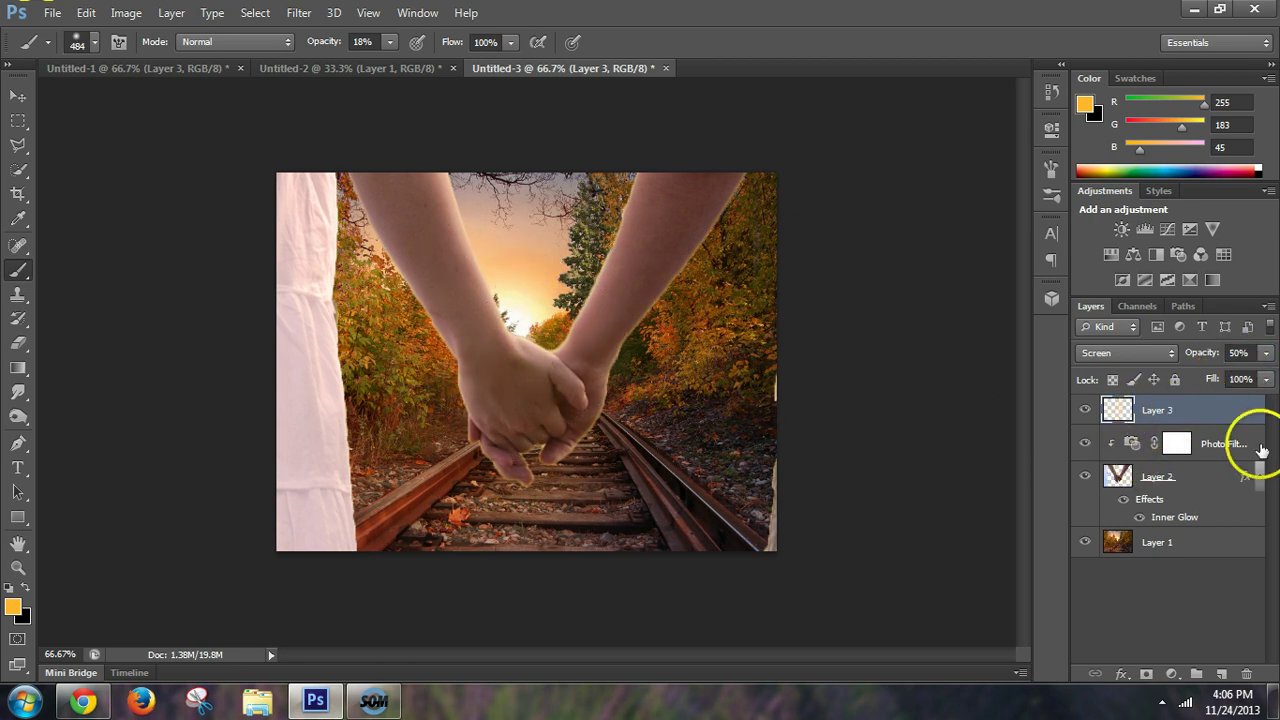
drag(1202, 412, 1180, 505)
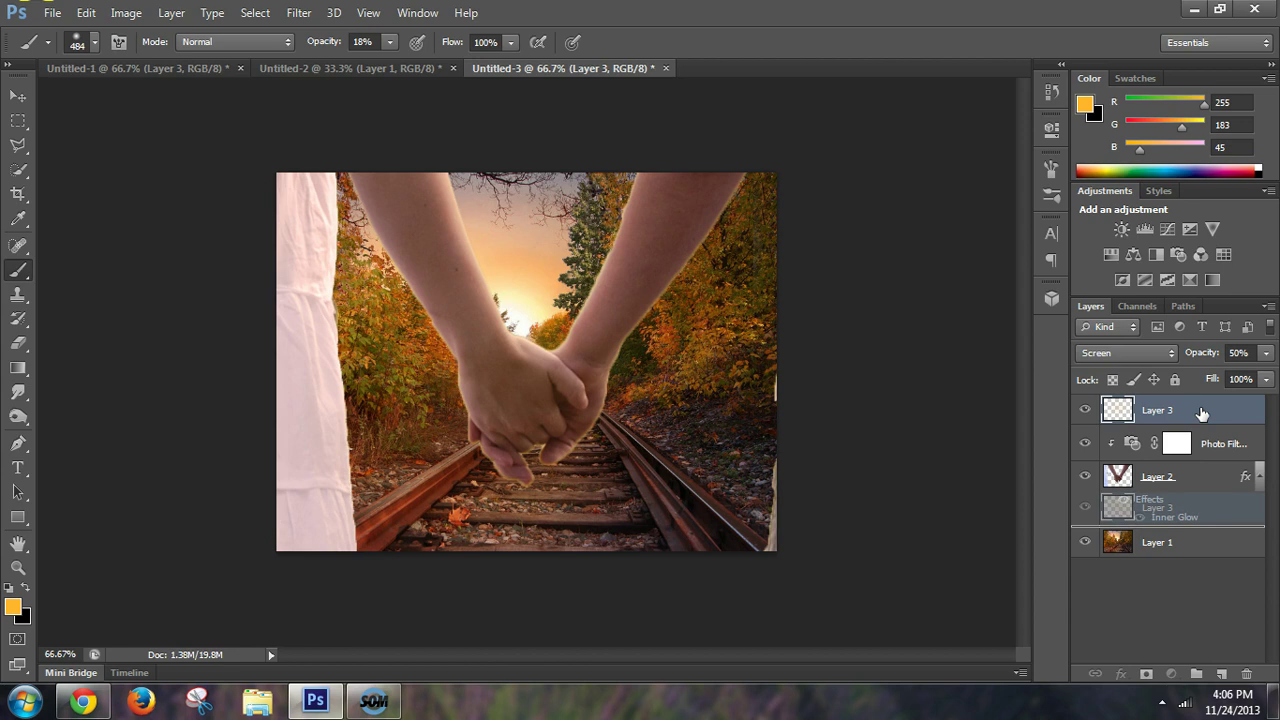
drag(1201, 411, 1180, 505)
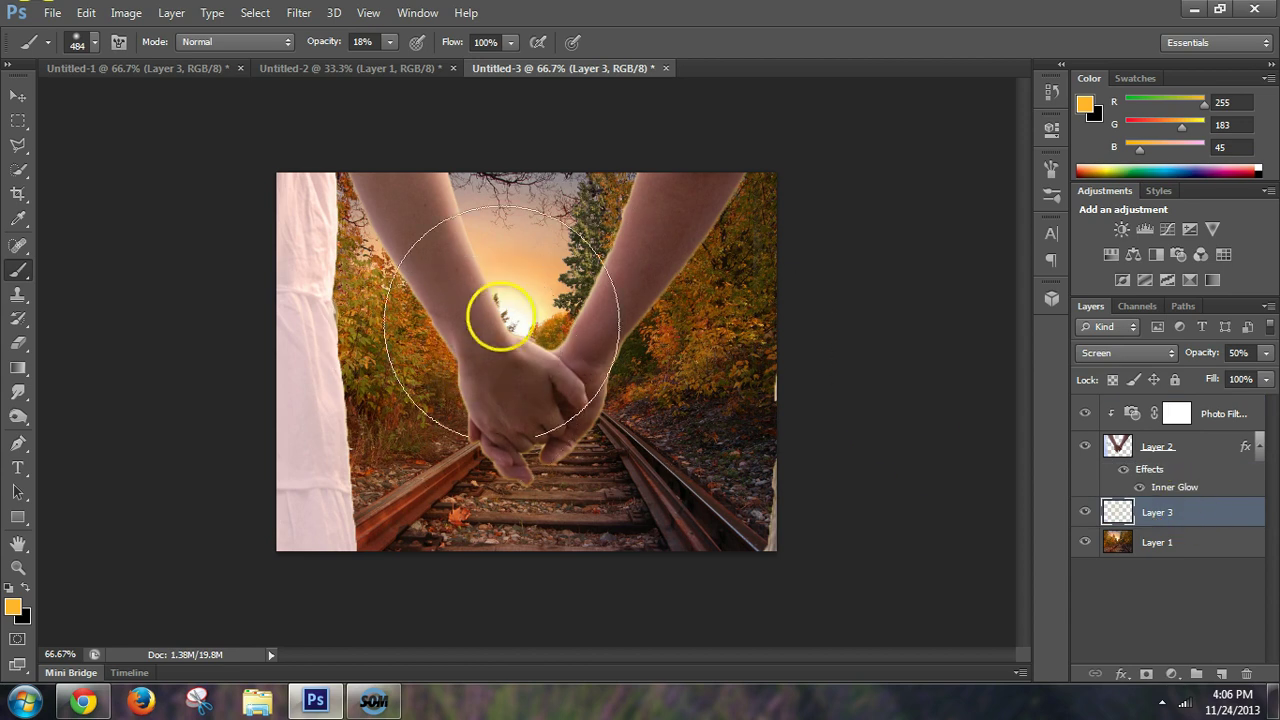
mouse_move(1168, 515)
mouse_down()
mouse_move(1183, 522)
mouse_move(1180, 405)
mouse_up()
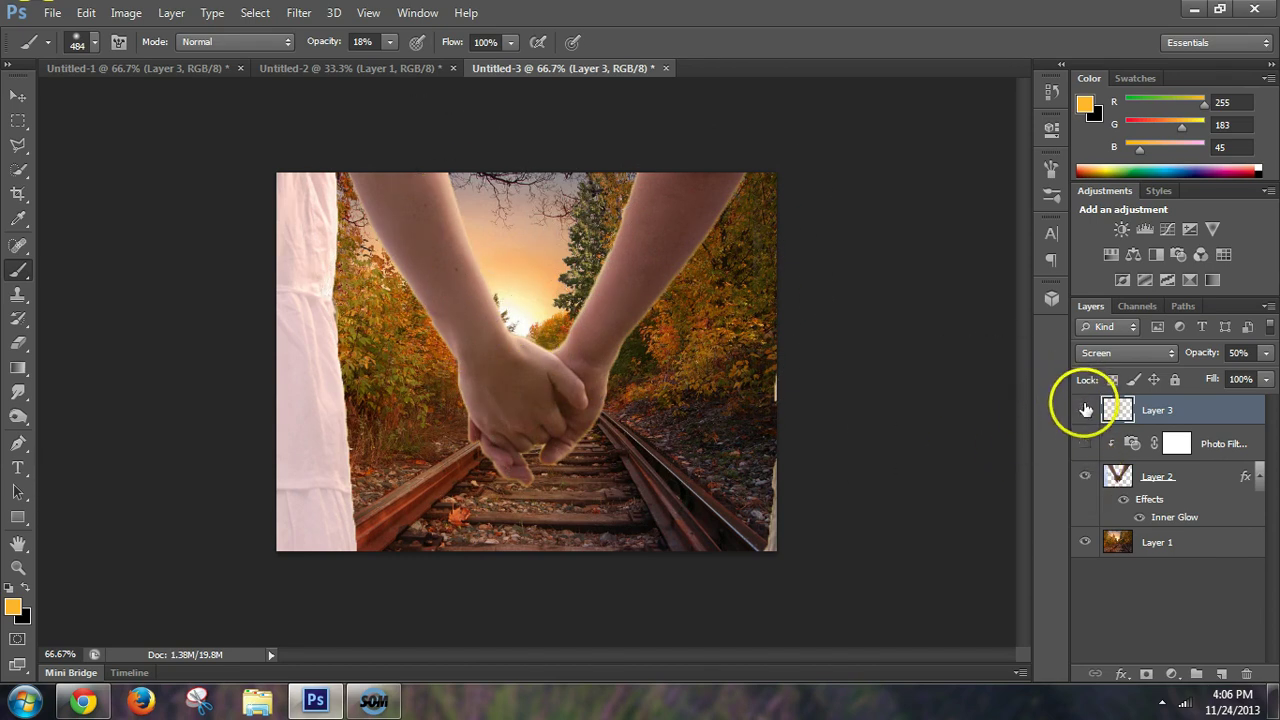
click(1084, 477)
click(1084, 477)
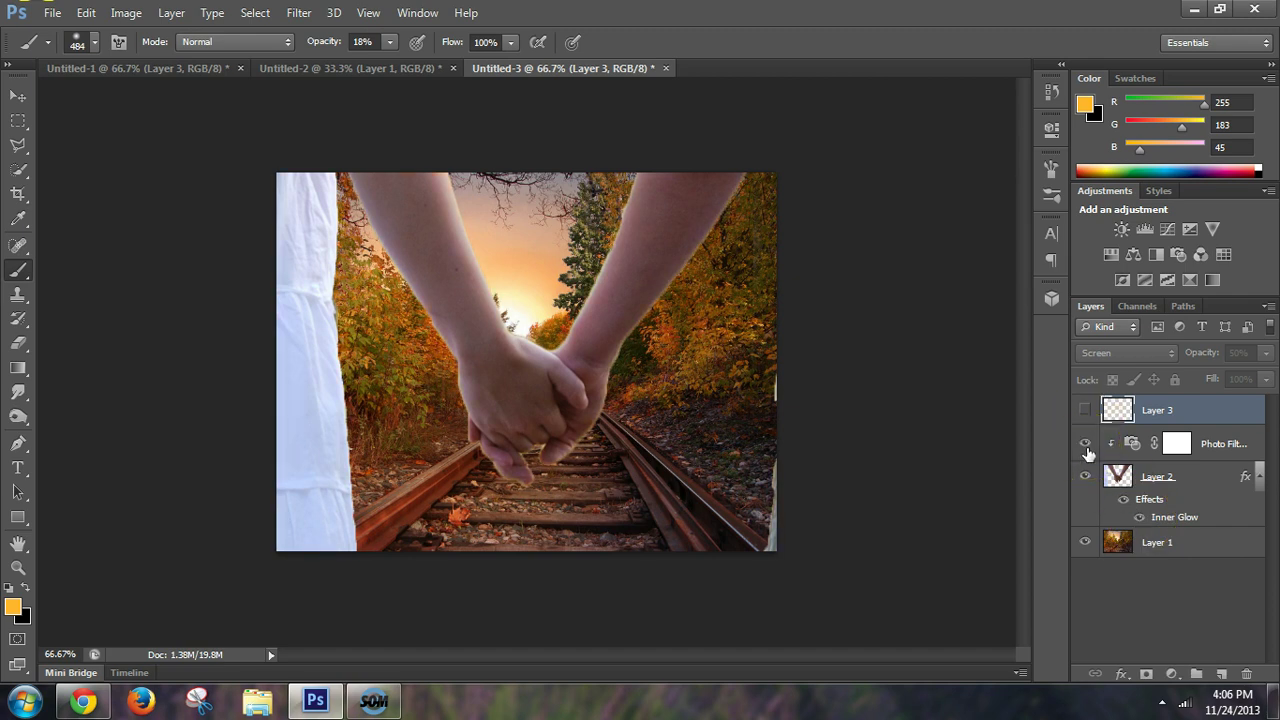
click(1084, 411)
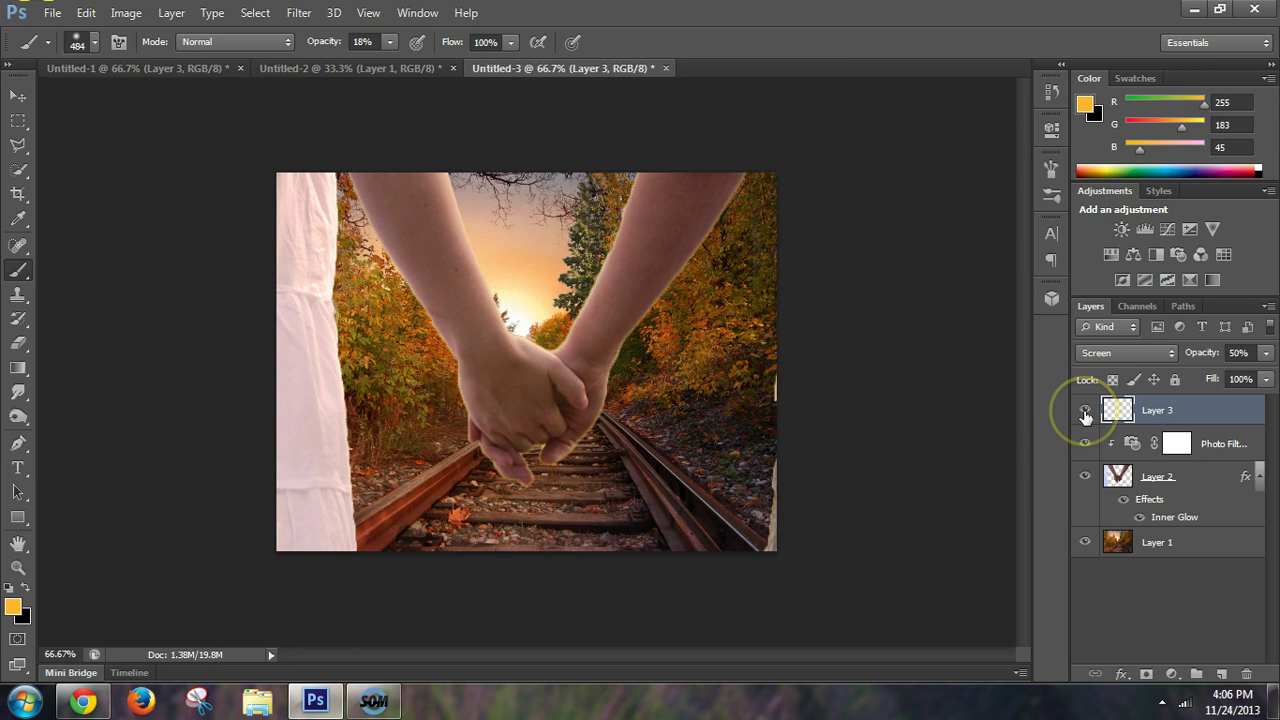
click(1084, 411)
click(1085, 411)
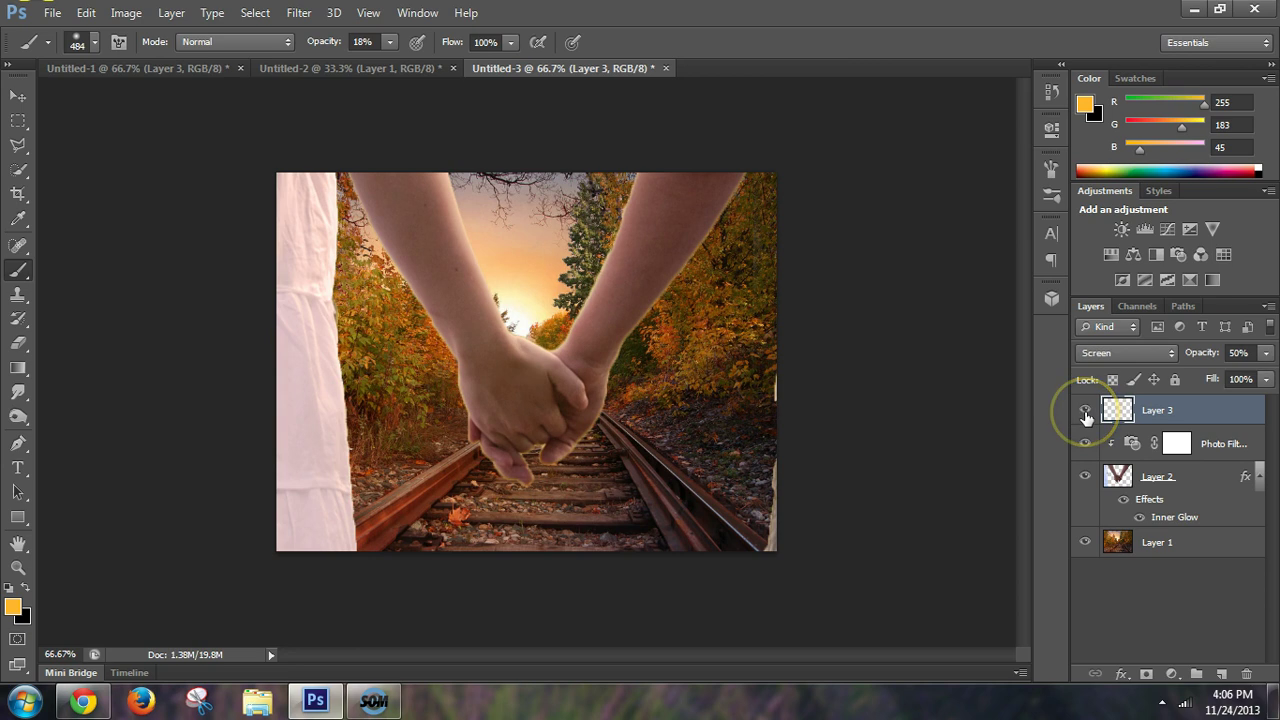